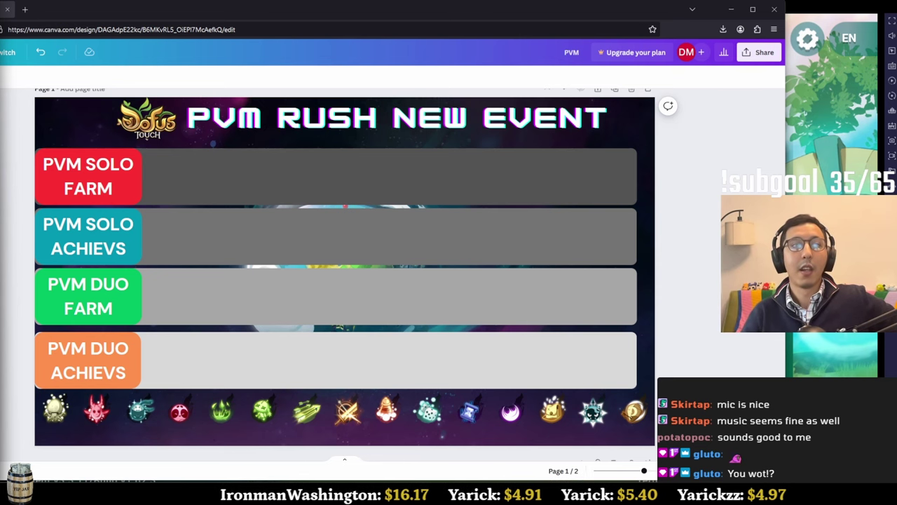
Step: Select the PVM SOLO ACHIEVS and PVM SOLO FARM bars and maximize the browser window
left_click(385, 236)
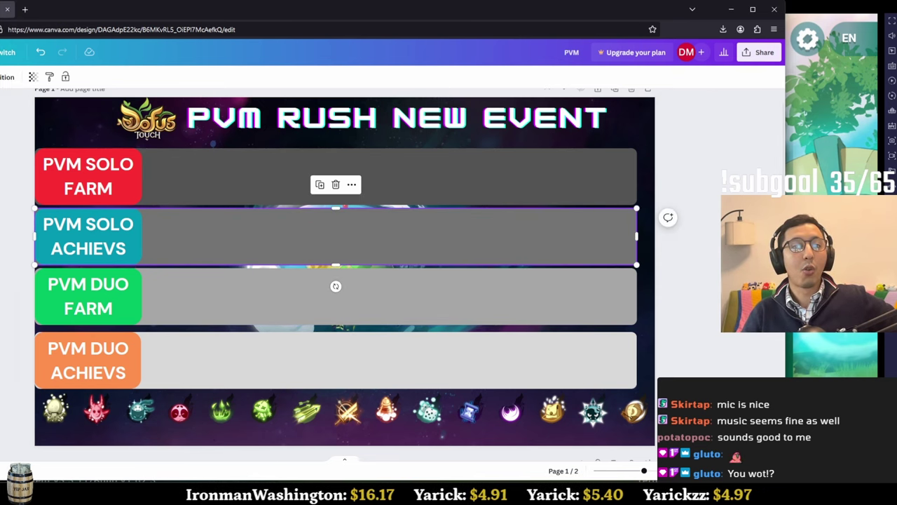
left_click(385, 177)
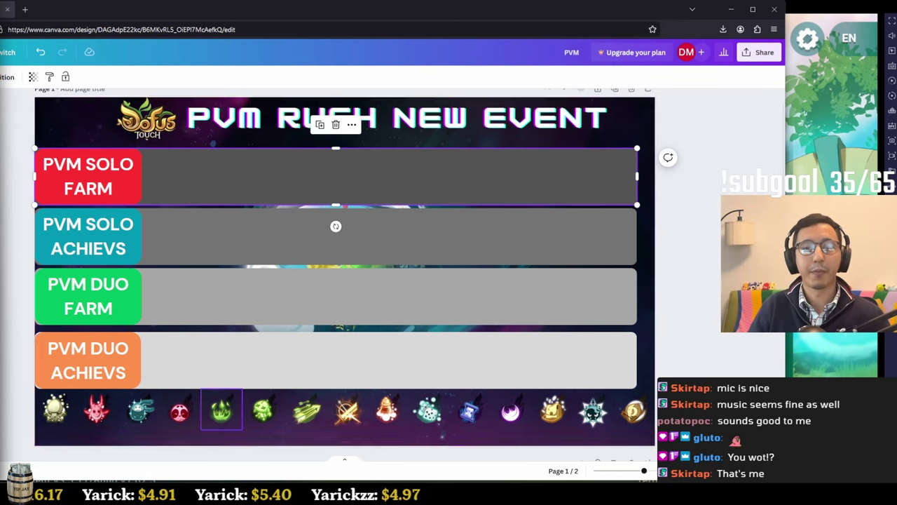
key("super+Up")
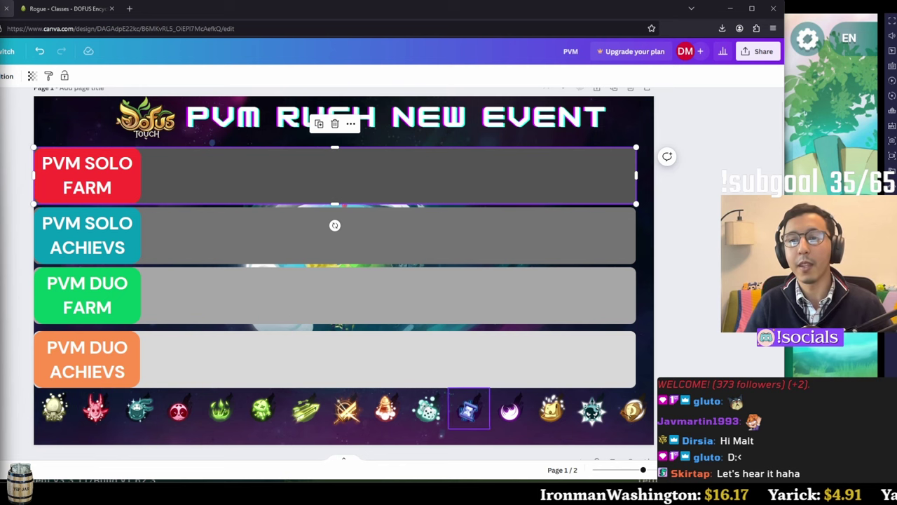
Step: Copy the green arrow spell icon into the PVM SOLO FARM bar and enlarge it
left_click(303, 408)
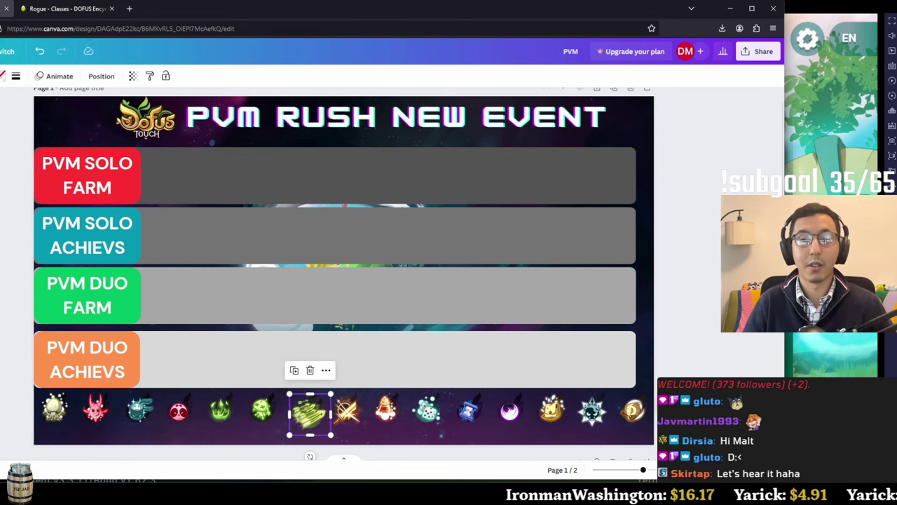
left_click_drag(304, 408, 212, 207)
left_click_drag(186, 179, 188, 174)
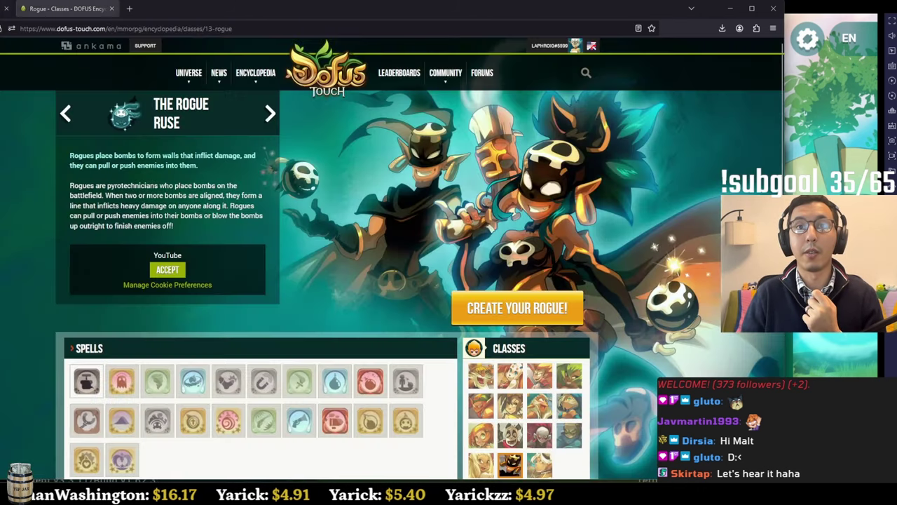
Step: Open the Cra class page and view the Explosive Arrow, then Blinding Arrow spell details
left_click(68, 9)
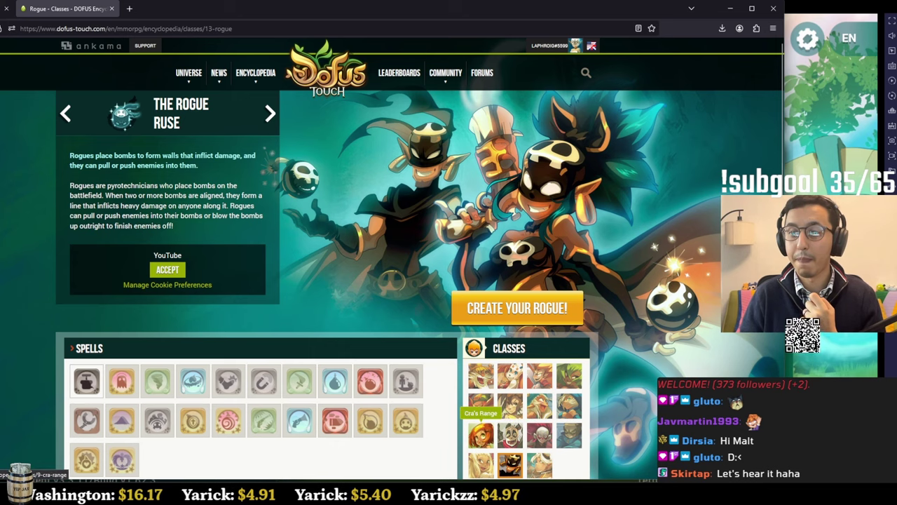
left_click(481, 435)
scroll(407, 323, "down", 1)
left_click(407, 324)
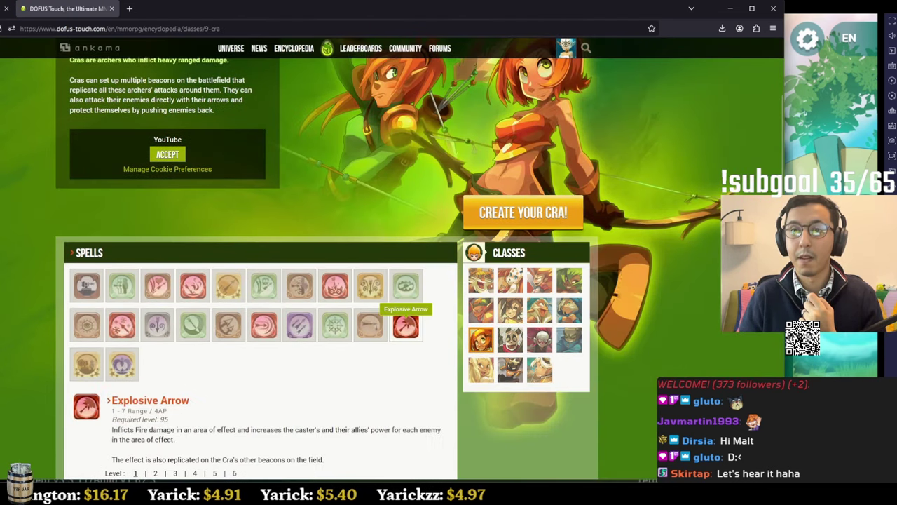
scroll(407, 324, "down", 2)
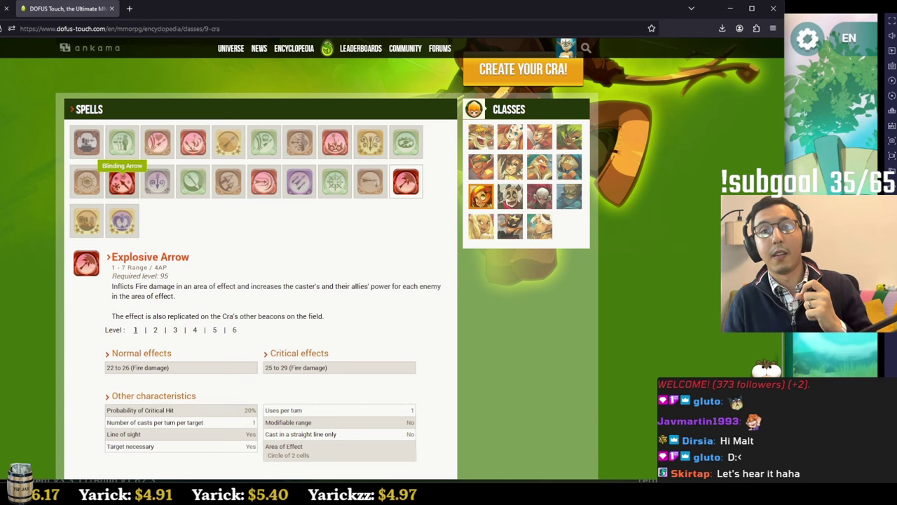
left_click(122, 181)
scroll(122, 181, "down", 1)
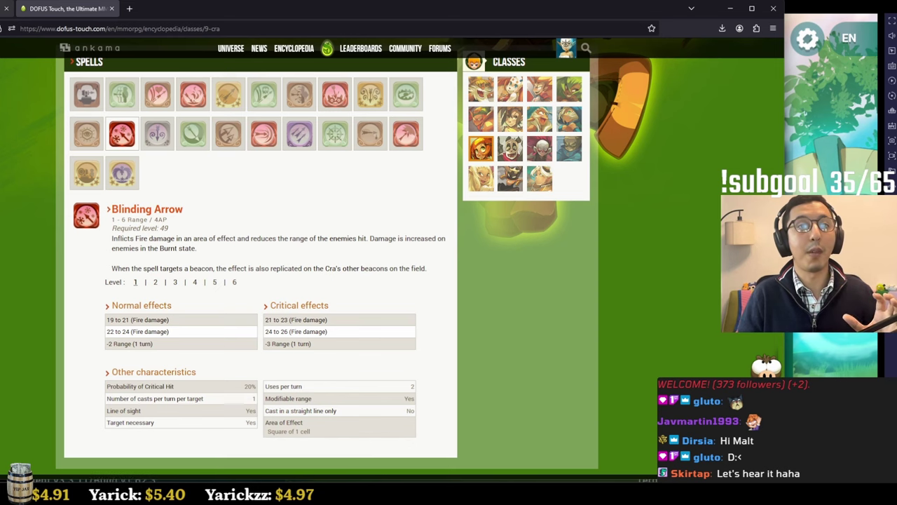
Step: Back in Canva, copy the crossed-swords spell icon into the PVM SOLO FARM row
key("alt+Tab")
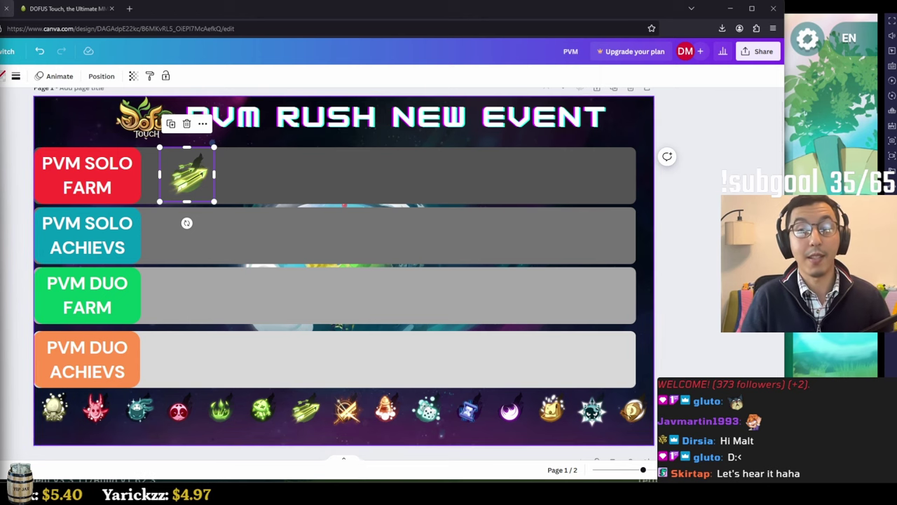
left_click(345, 408)
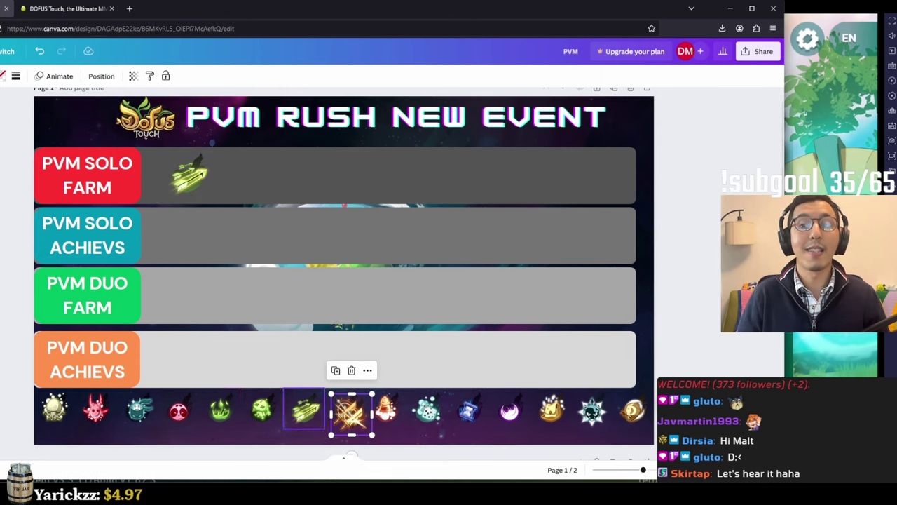
left_click_drag(345, 408, 259, 146)
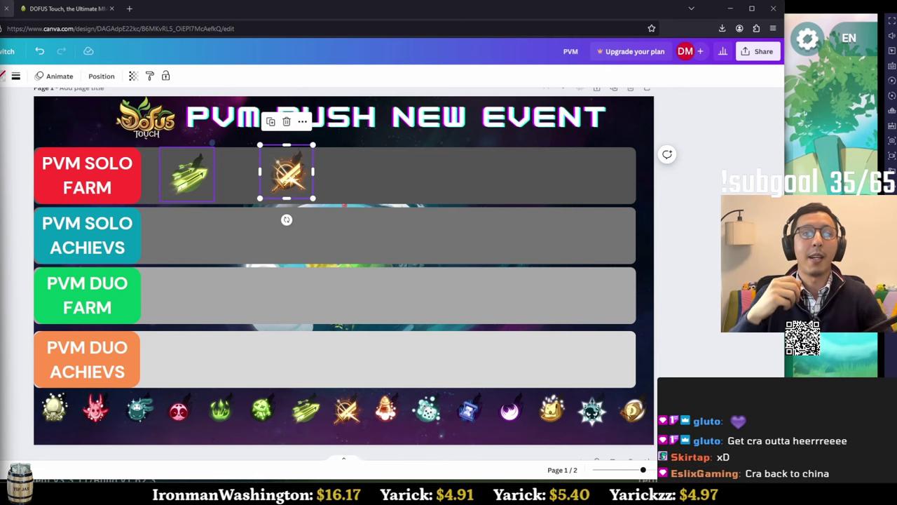
Step: Open the Iop class page in the encyclopedia and view the Strengthstorm spell details
key("ctrl+Tab")
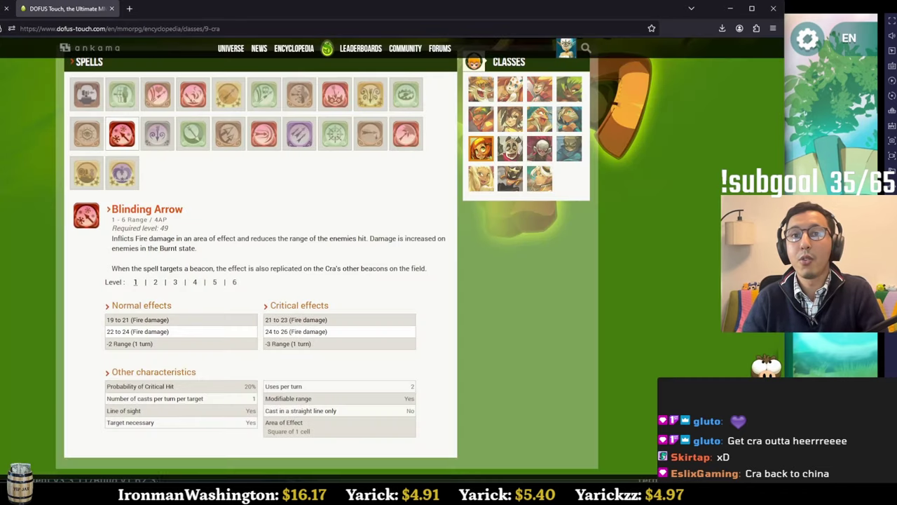
scroll(540, 231, "up", 2)
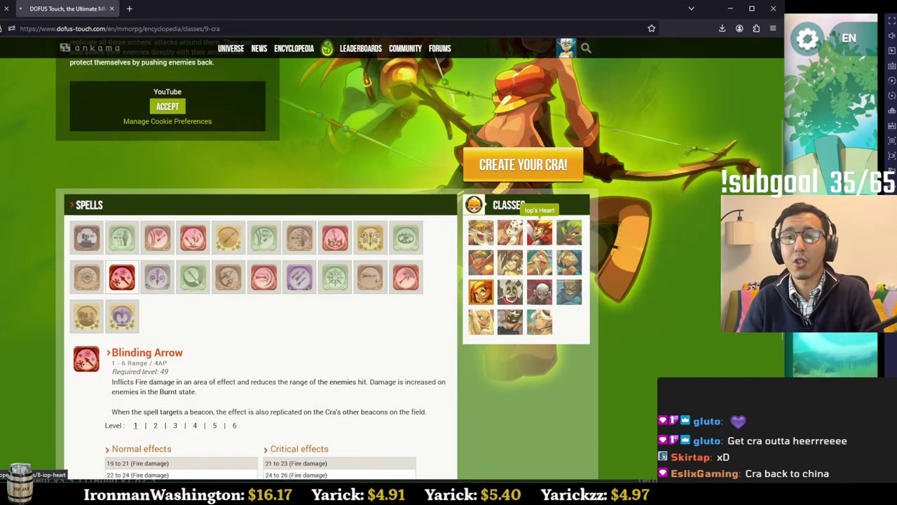
left_click(540, 231)
scroll(157, 329, "down", 1)
left_click(157, 330)
scroll(157, 330, "down", 3)
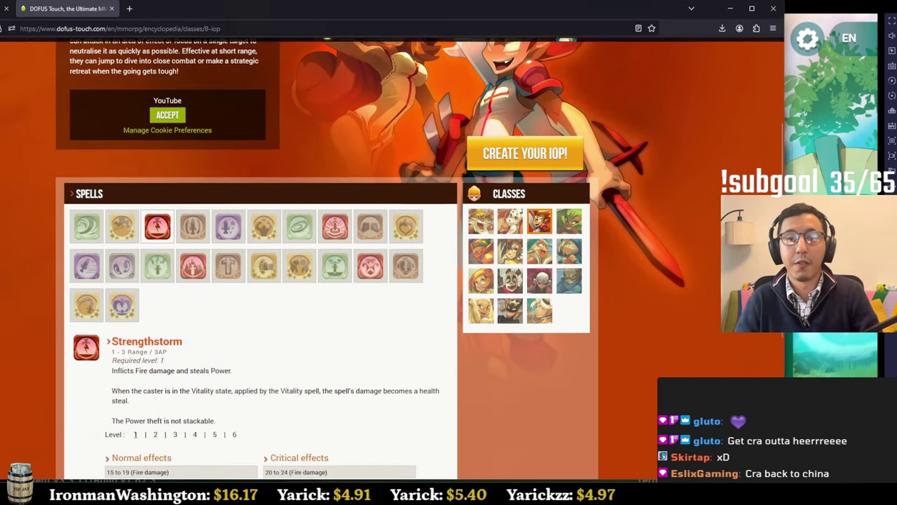
scroll(157, 330, "down", 1)
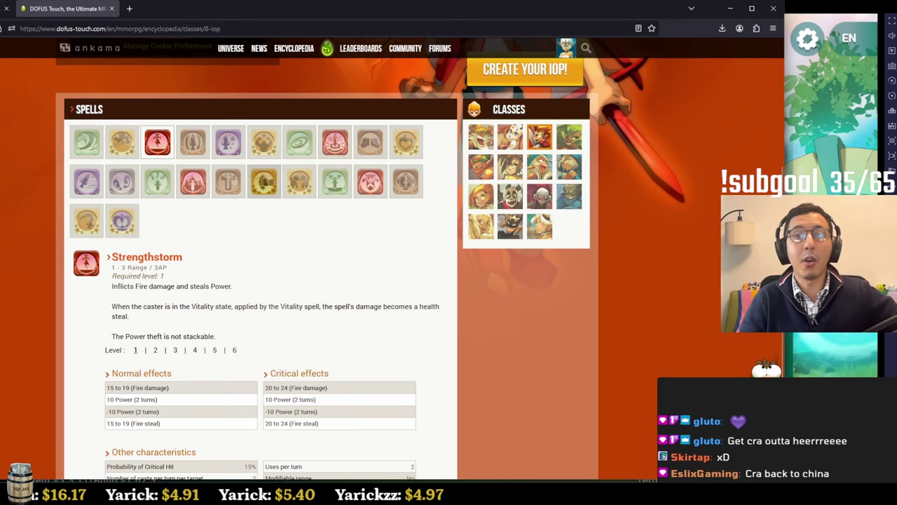
Step: Compare the Vitality, Jump and Strengthstorm spell details
left_click(405, 142)
scroll(326, 253, "down", 1)
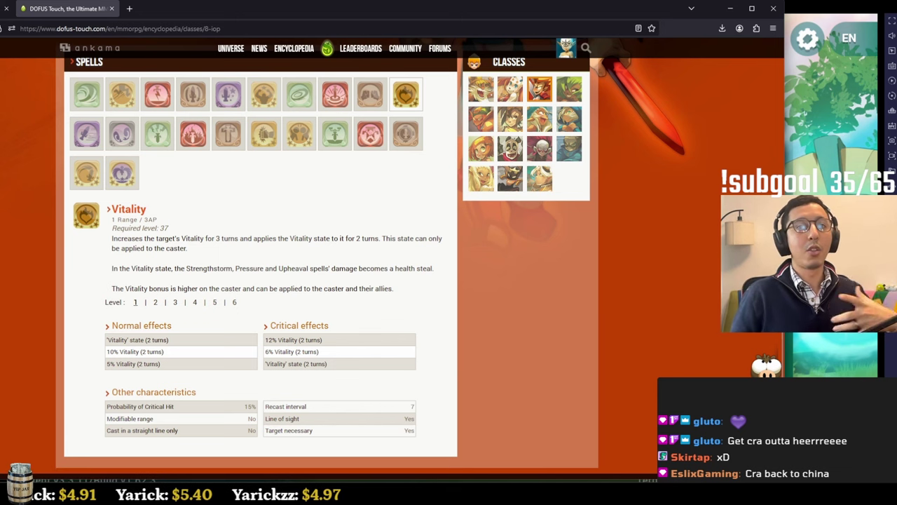
left_click(121, 93)
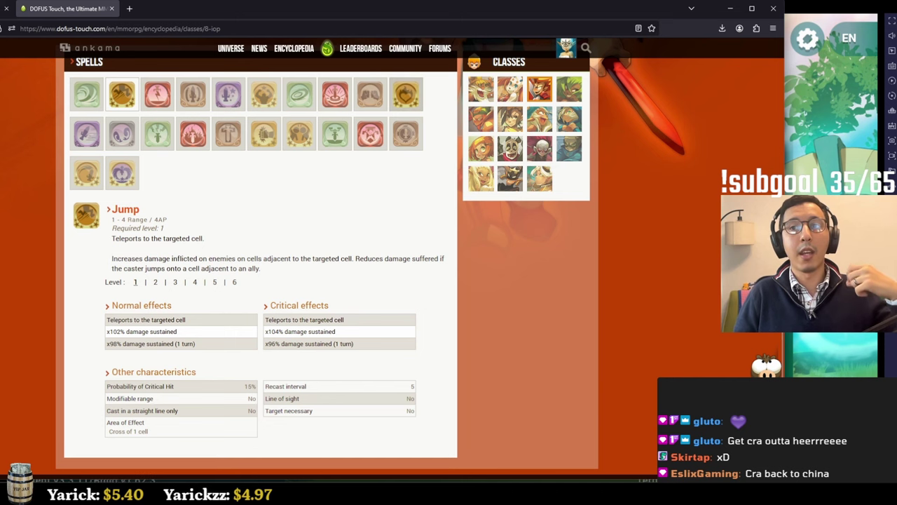
left_click(405, 93)
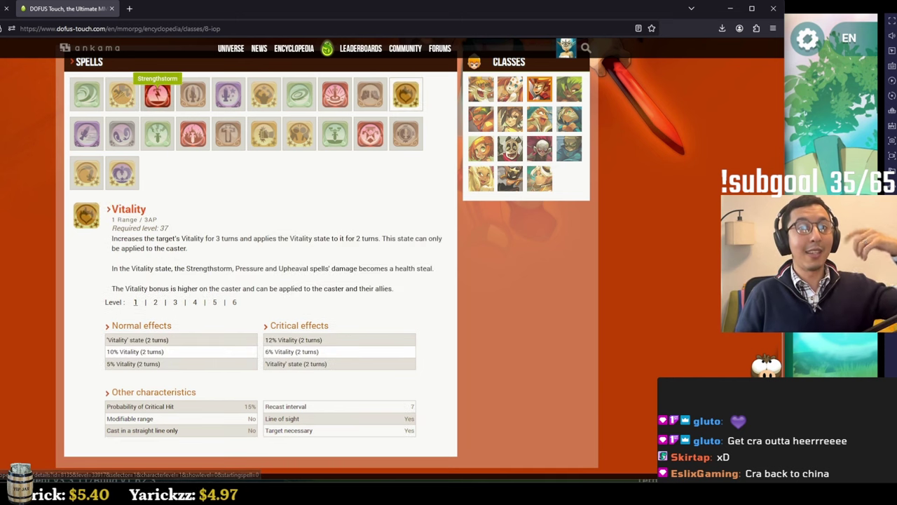
left_click(157, 93)
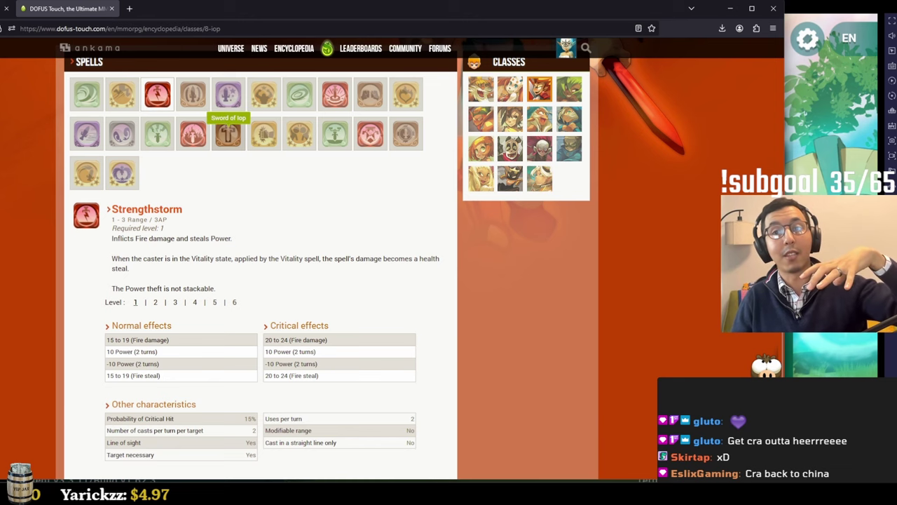
Step: Check the Sword of Iop spell and select its area-of-effect description, then return to Canva
left_click(228, 133)
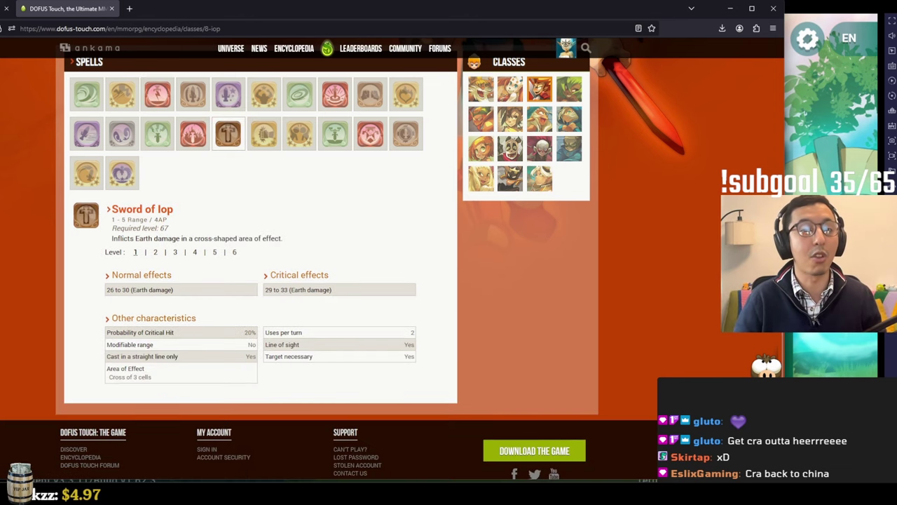
triple_click(129, 377)
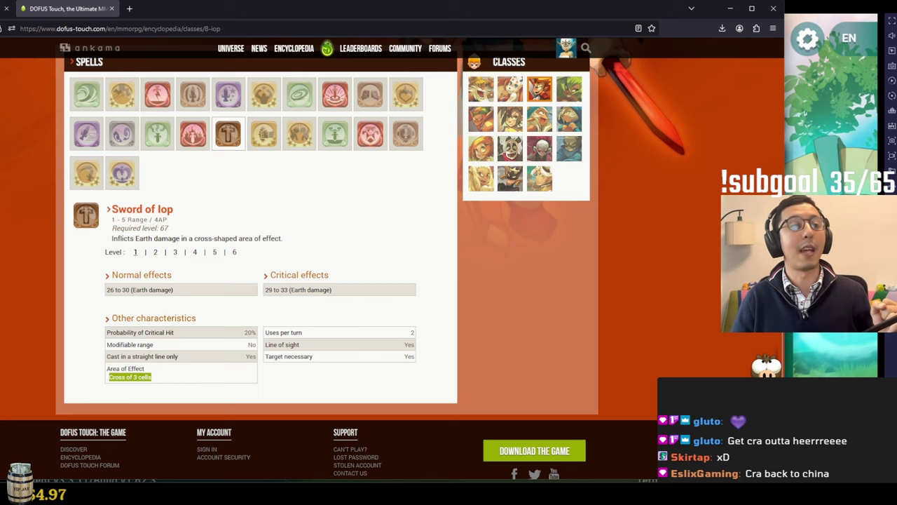
scroll(193, 175, "up", 1)
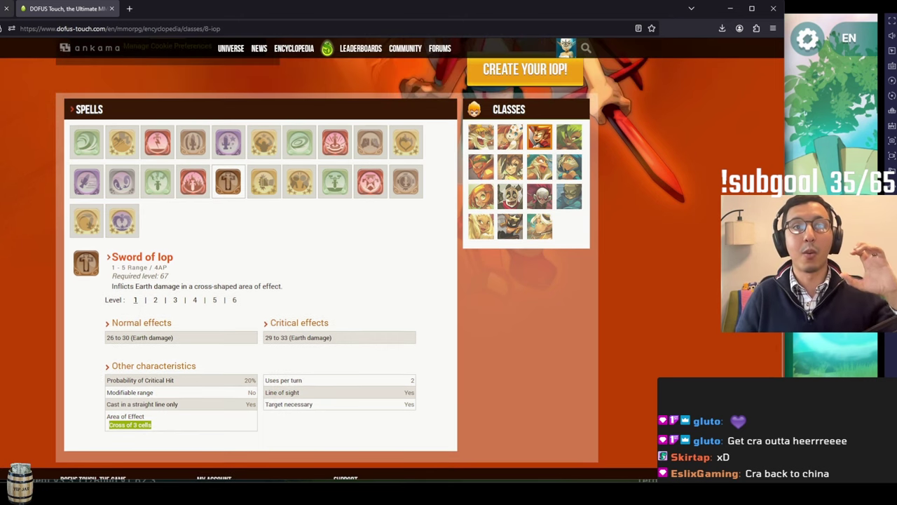
key("alt+Tab")
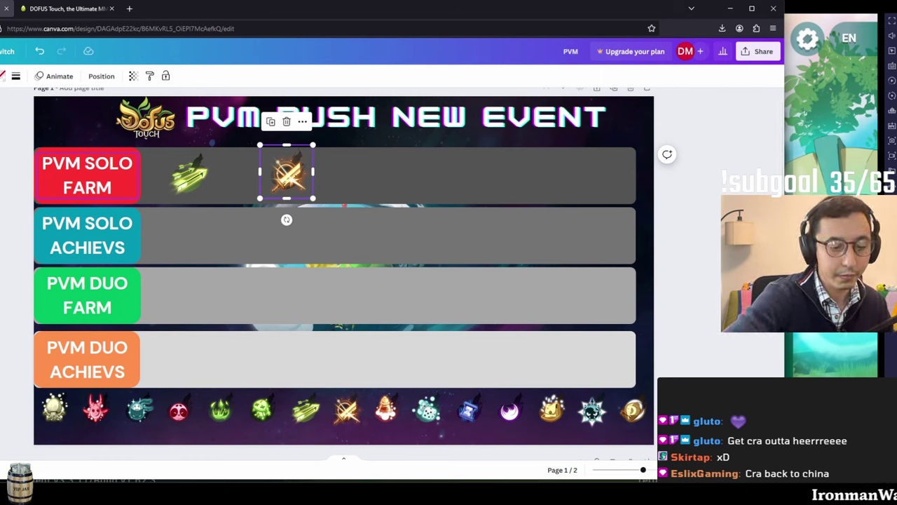
Step: Move the crossed-swords icon right and nudge the green arrow right to widen their spacing
mouse_move(553, 489)
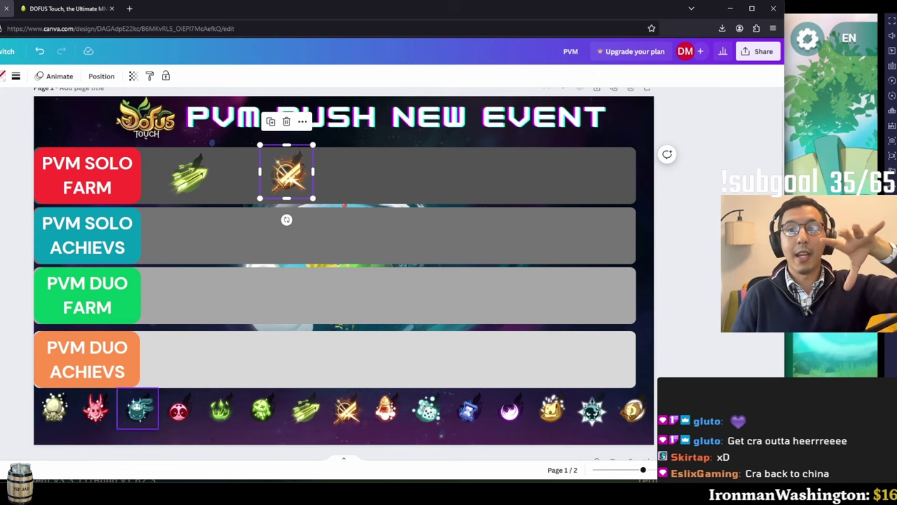
left_click_drag(287, 172, 333, 175)
left_click_drag(189, 174, 206, 176)
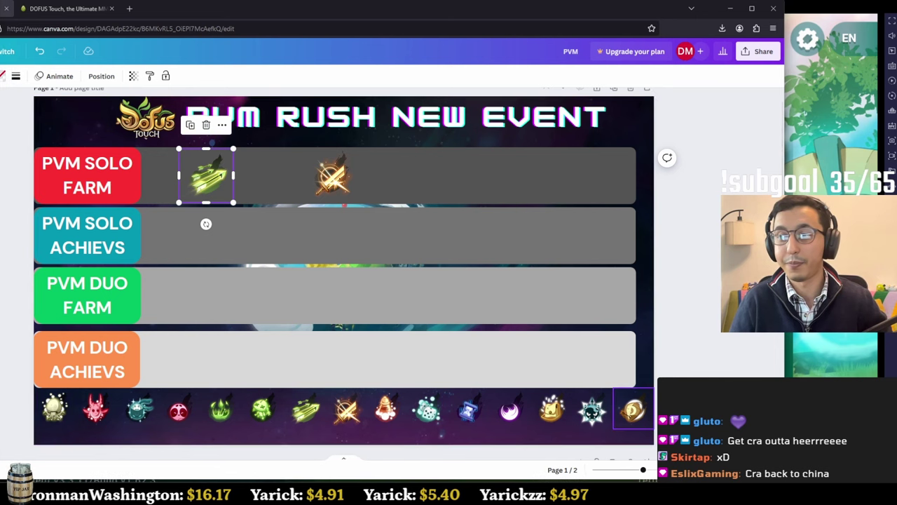
Step: Drop a copy of the gold D coin icon third in the PVM SOLO FARM row and select it
left_click(633, 410)
left_click_drag(633, 409, 508, 146)
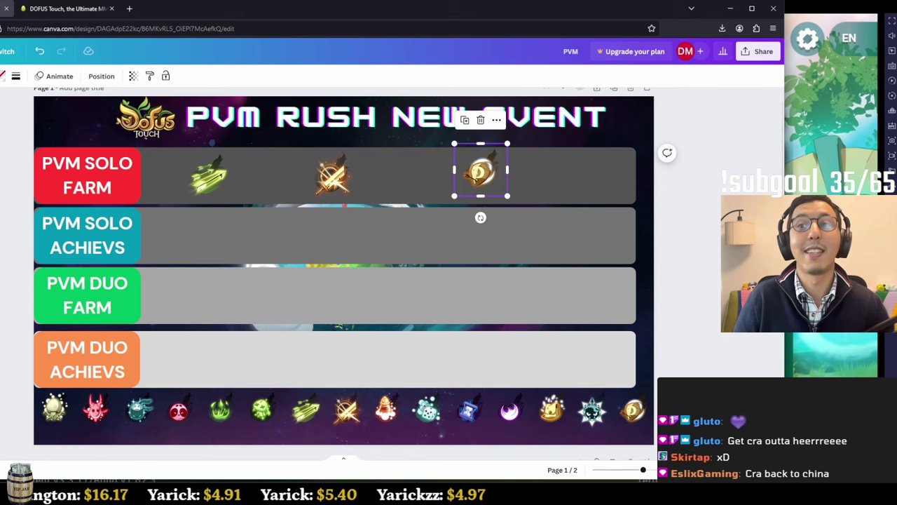
key("Escape")
left_click(480, 174)
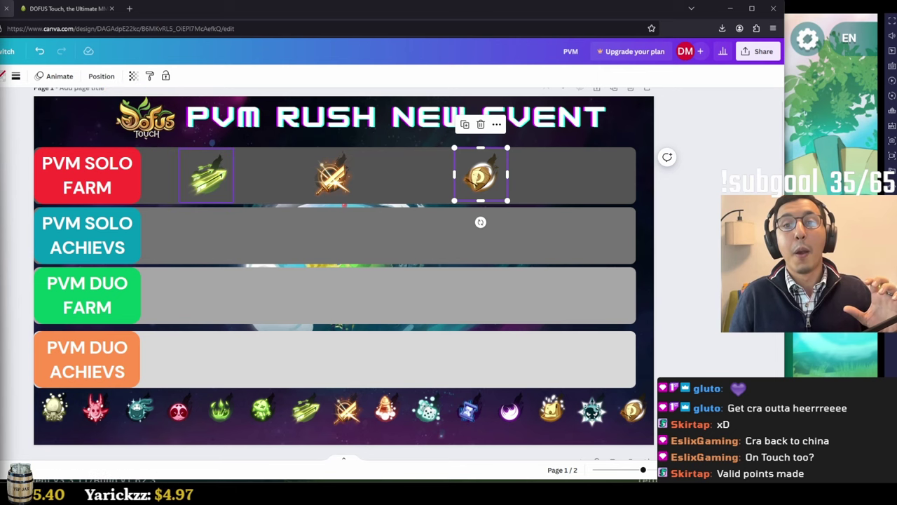
Step: Shift the green arrow, crossed-swords and coin icons left evenly, then add the red creature icon fourth
left_click(208, 177)
left_click_drag(208, 176, 200, 173)
left_click_drag(333, 175, 288, 175)
left_click(481, 177)
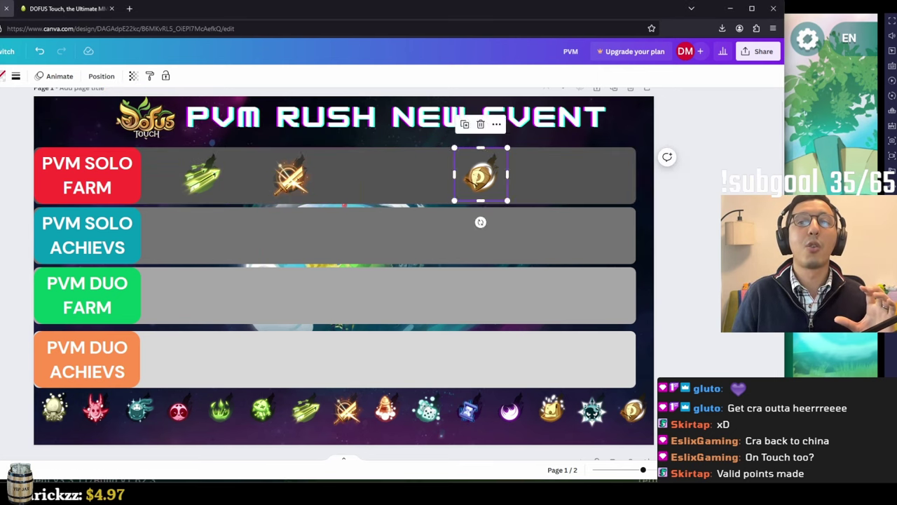
left_click_drag(481, 177, 386, 177)
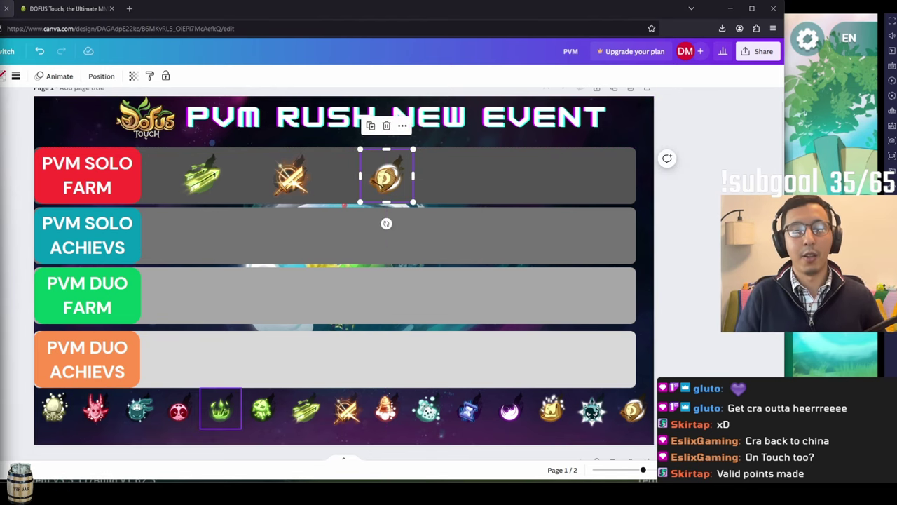
left_click(179, 408)
left_click_drag(179, 408, 534, 203)
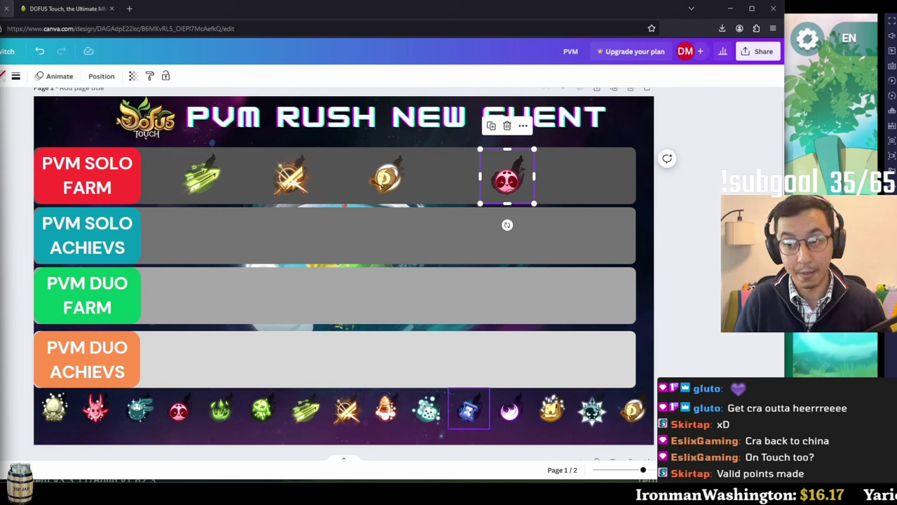
Step: Place a copy of the purple moon icon first in the PVM SOLO ACHIEVS row
left_click(510, 409)
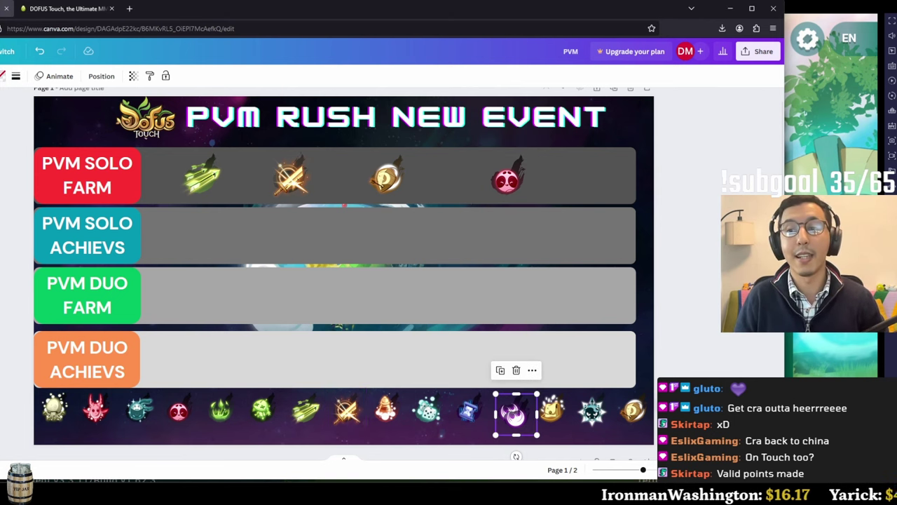
left_click_drag(510, 409, 223, 264)
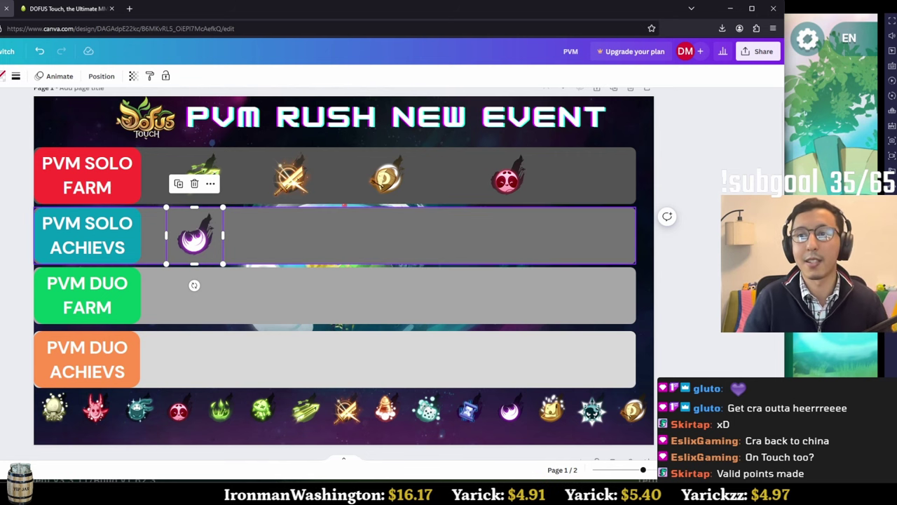
Step: Duplicate the red creature and green arrow icons from the farm row into PVM SOLO ACHIEVS
left_click(507, 177)
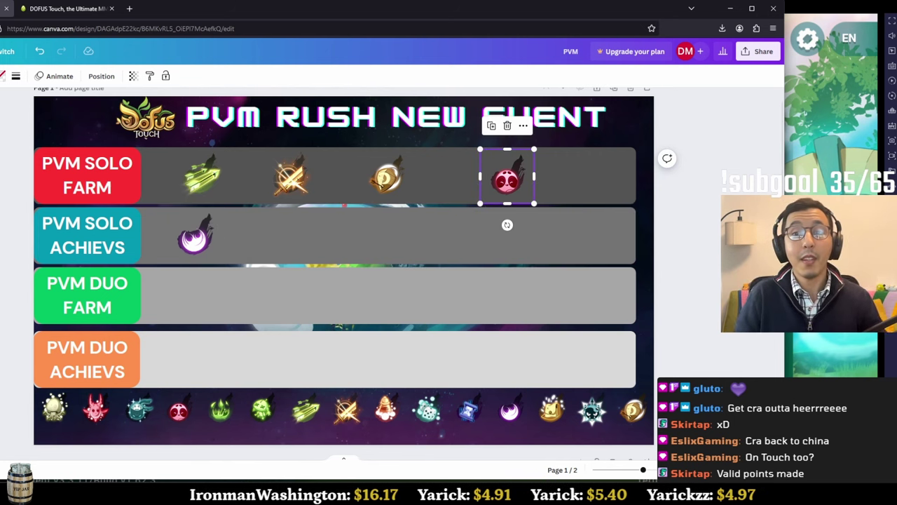
left_click_drag(507, 177, 262, 237)
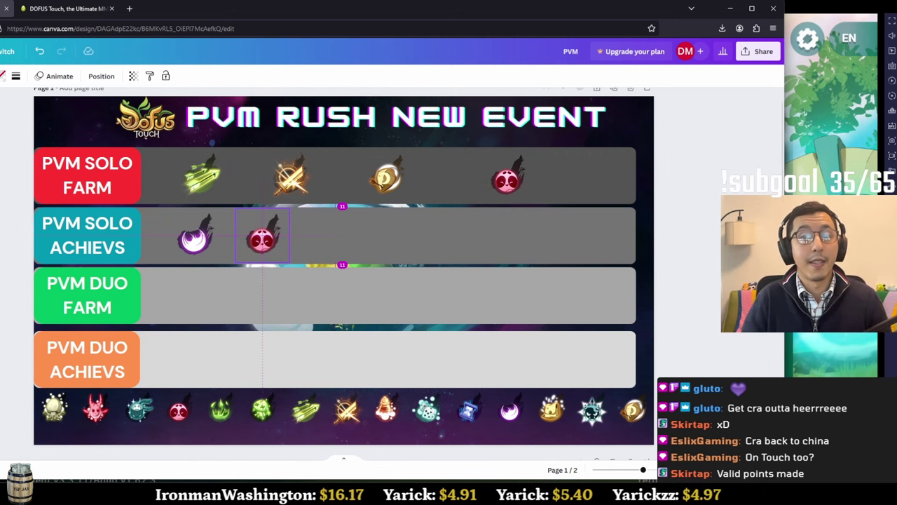
left_click_drag(289, 264, 262, 284)
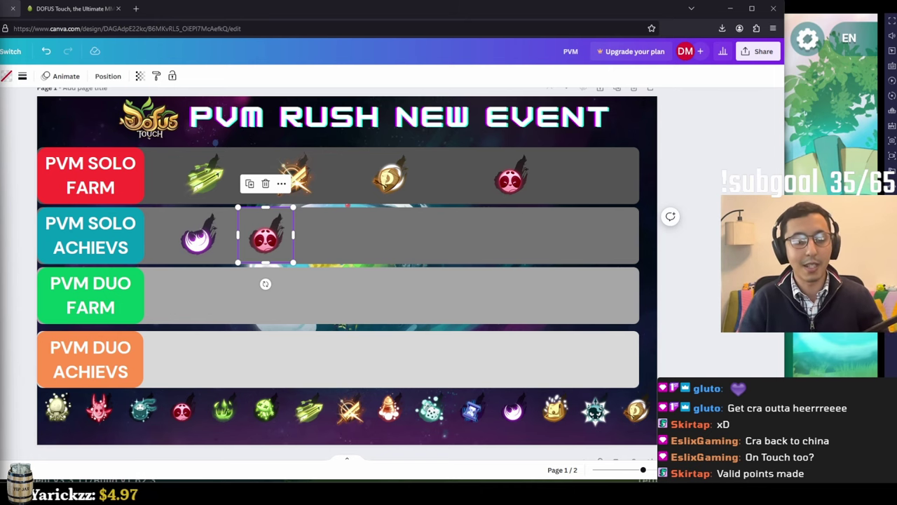
left_click(205, 175)
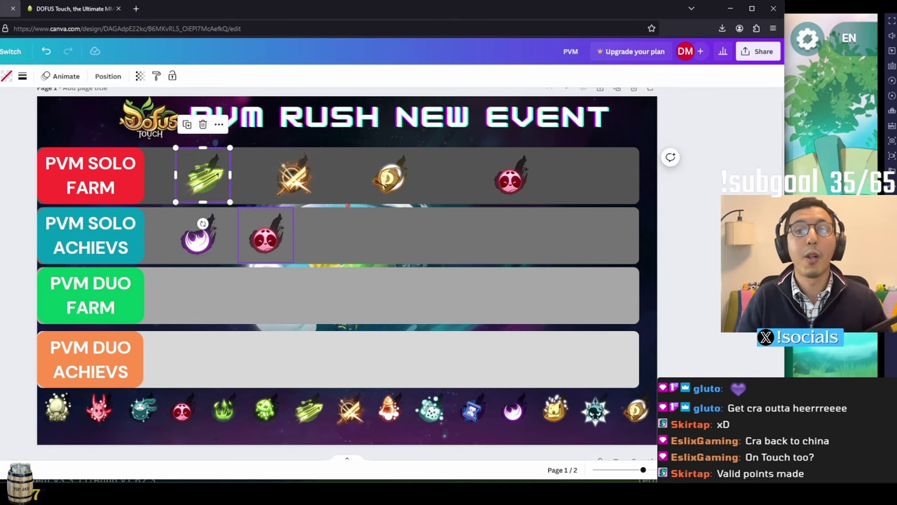
left_click_drag(205, 175, 343, 234)
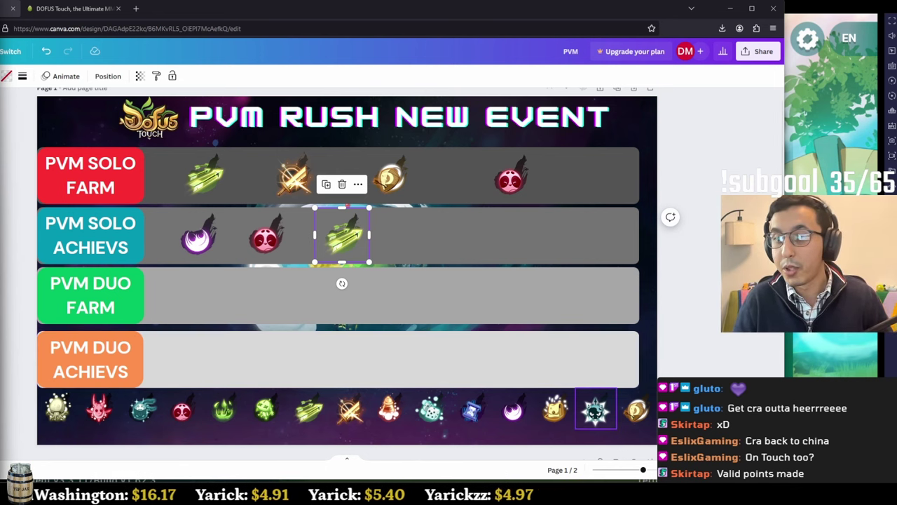
Step: Add the gold D coin and orange flame icons from the bottom strip to Solo Achievs
left_click(635, 410)
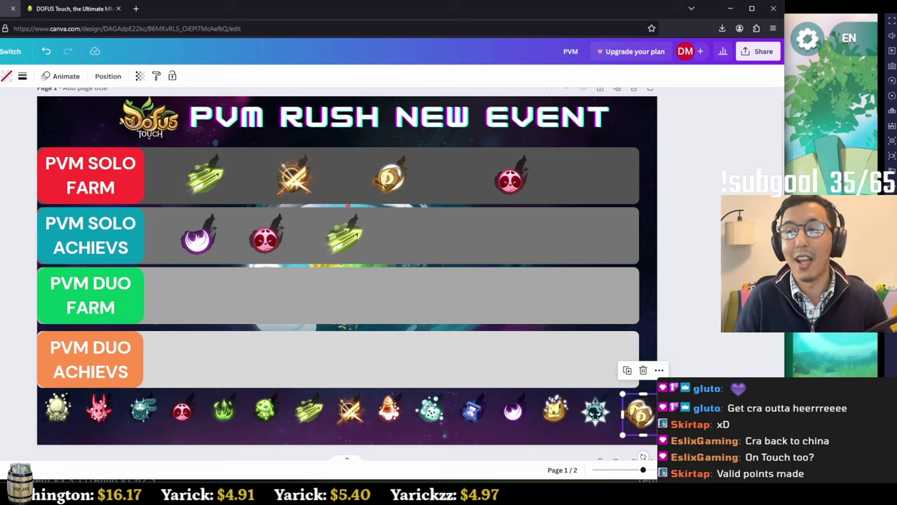
left_click_drag(636, 410, 446, 264)
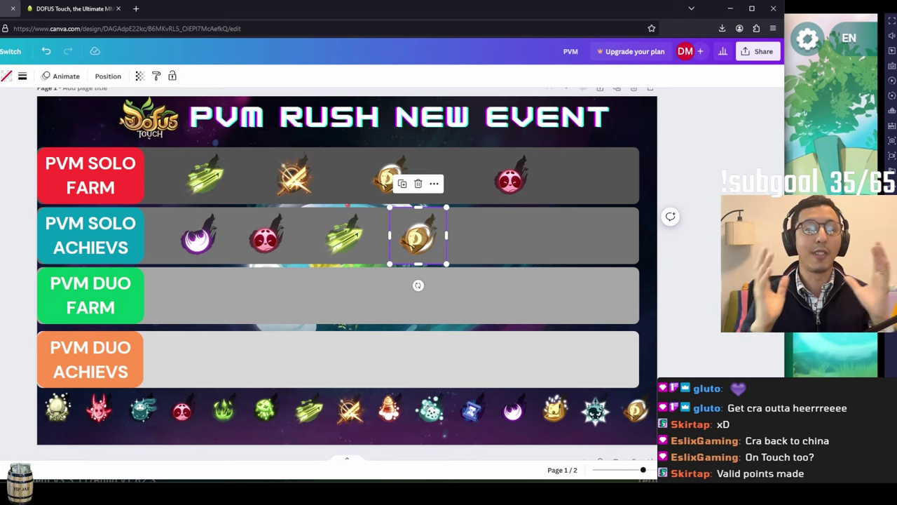
left_click(389, 408)
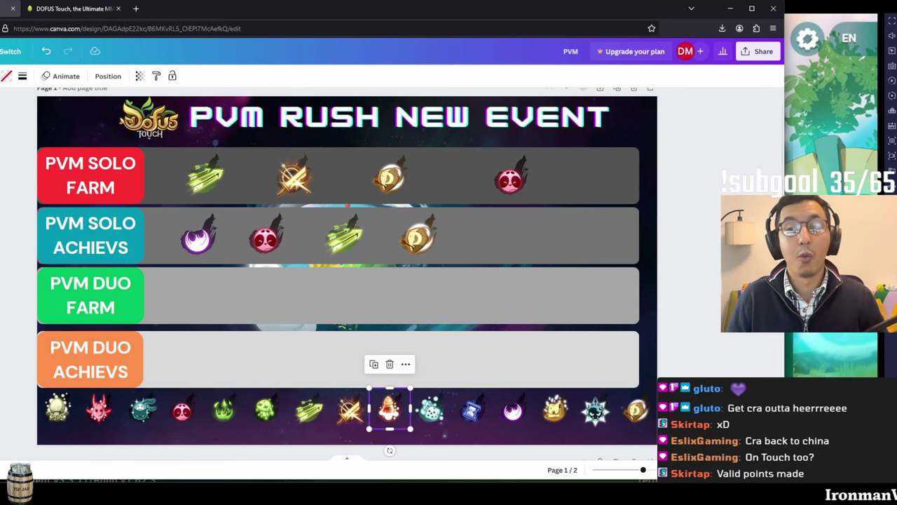
left_click_drag(389, 408, 520, 264)
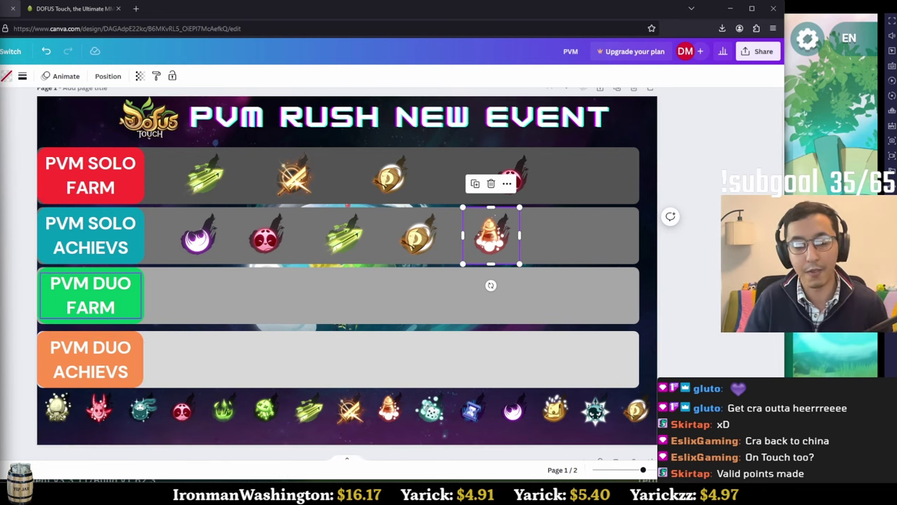
Step: Pack the purple, red, green arrow, coin and flame icons leftward with even spacing
left_click_drag(197, 238, 177, 239)
left_click_drag(265, 239, 233, 238)
left_click_drag(342, 235, 289, 237)
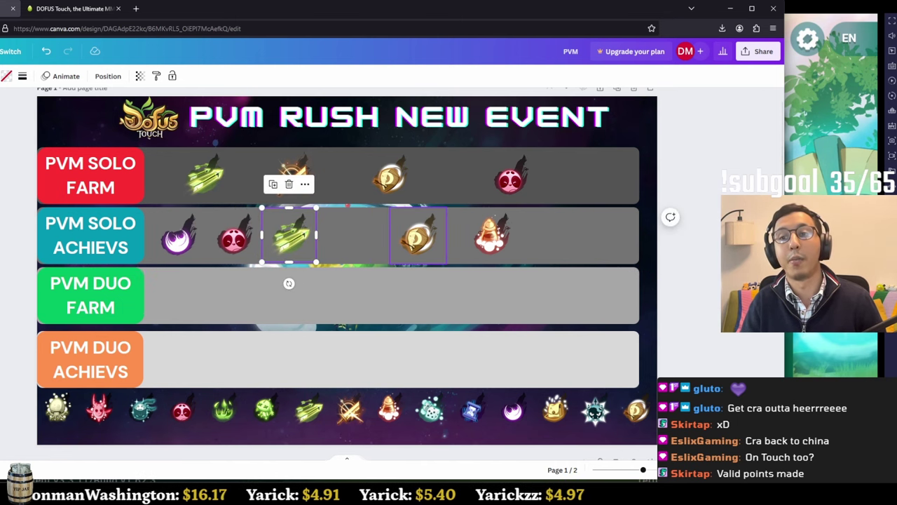
left_click_drag(417, 238, 345, 238)
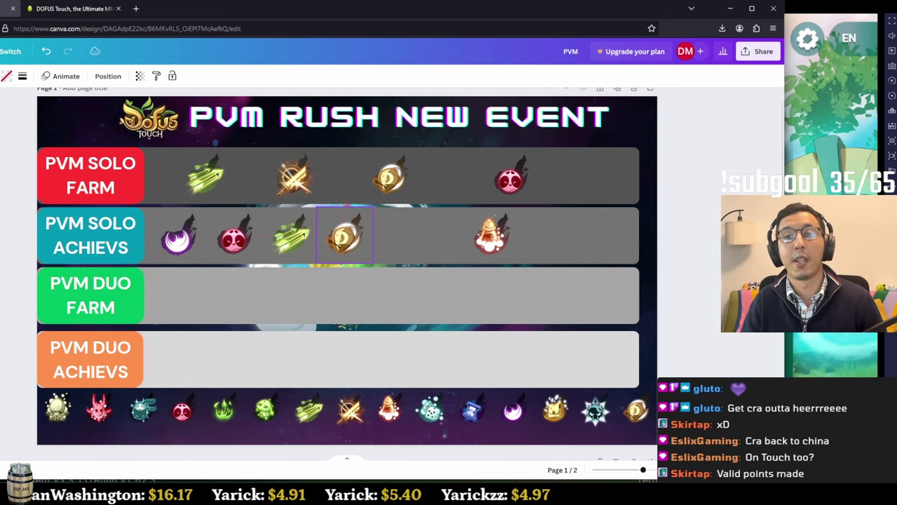
left_click_drag(491, 238, 407, 238)
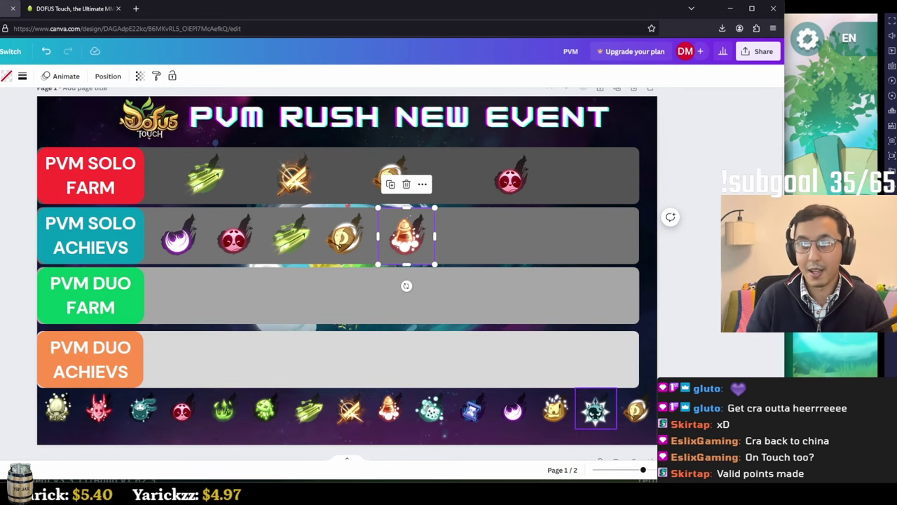
Step: Place copies of the teal star and white egg icons after the flame in PVM SOLO ACHIEVS
left_click(596, 409)
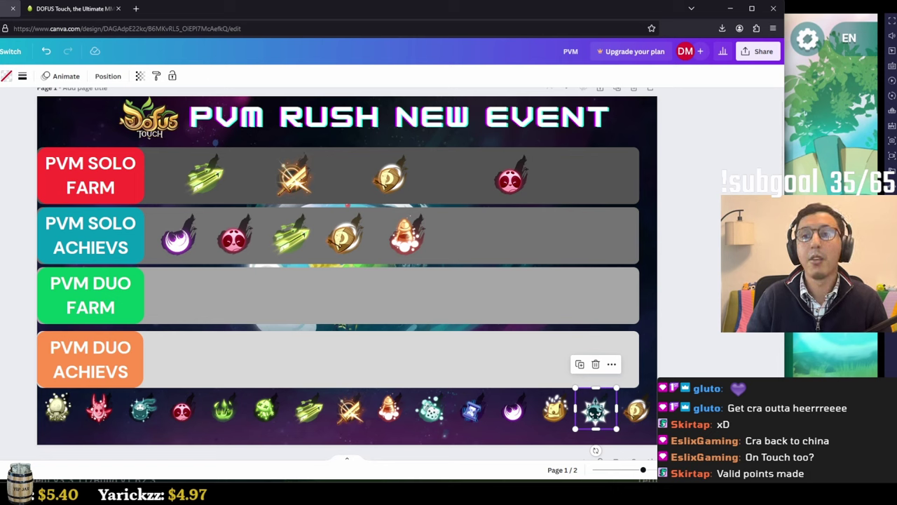
left_click_drag(596, 408, 500, 264)
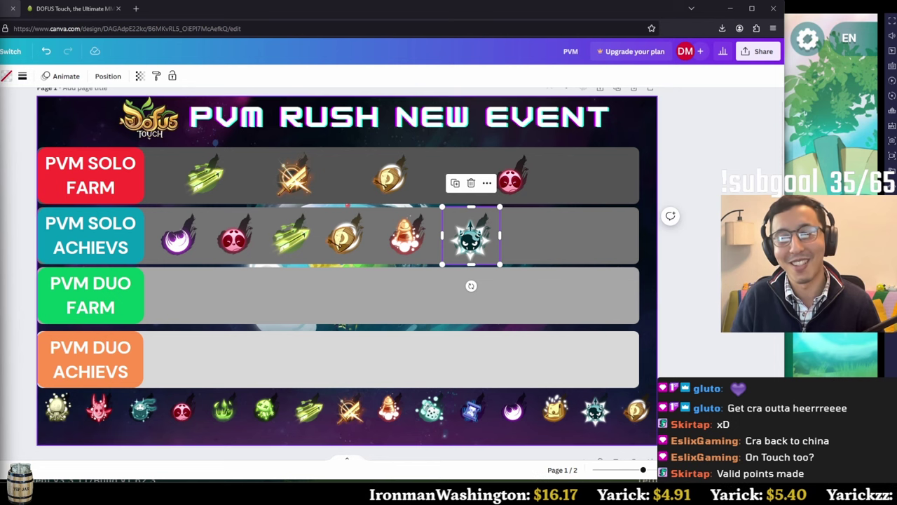
left_click(58, 408)
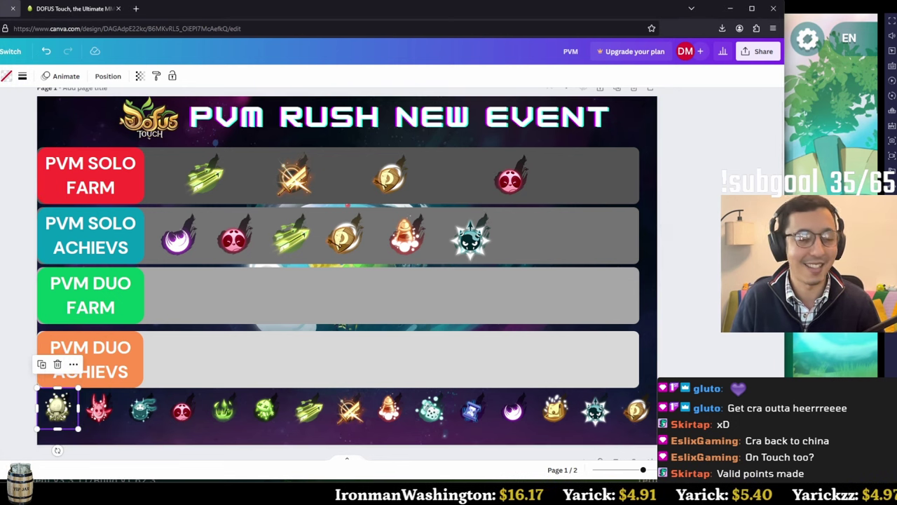
key("ctrl+d")
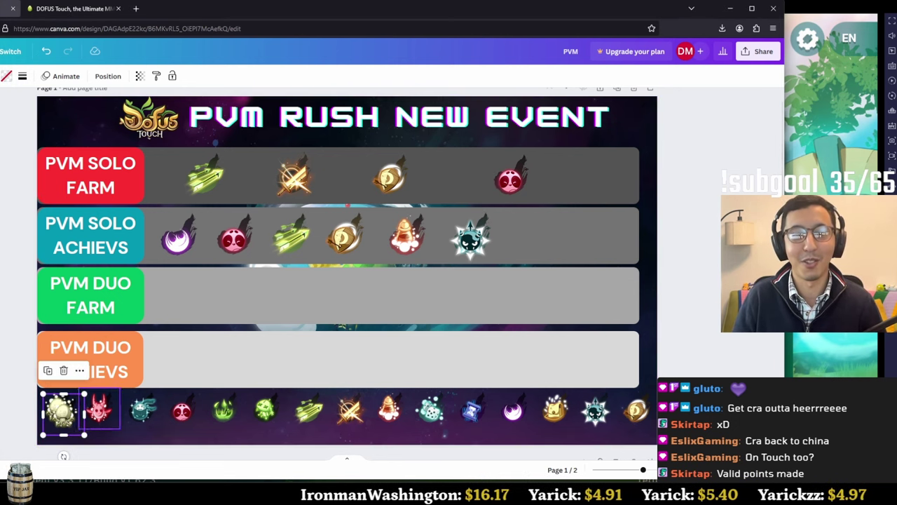
left_click_drag(99, 409, 582, 264)
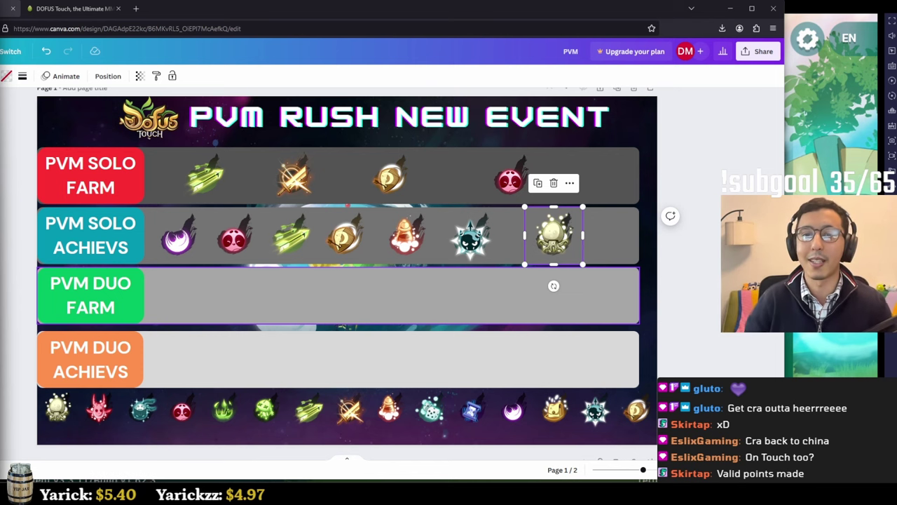
Step: Copy the green arrow icon twice and the gold coin icon into the Duo Farm row
left_click(307, 408)
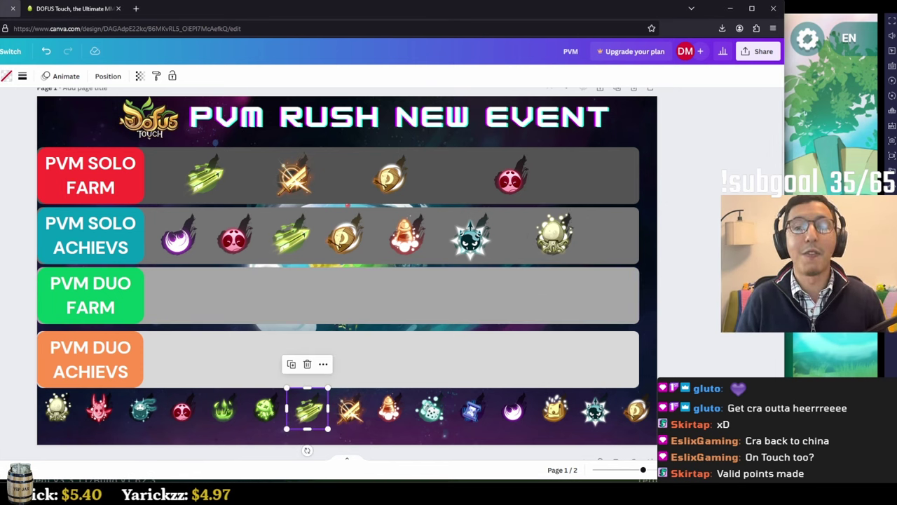
left_click_drag(308, 408, 165, 284)
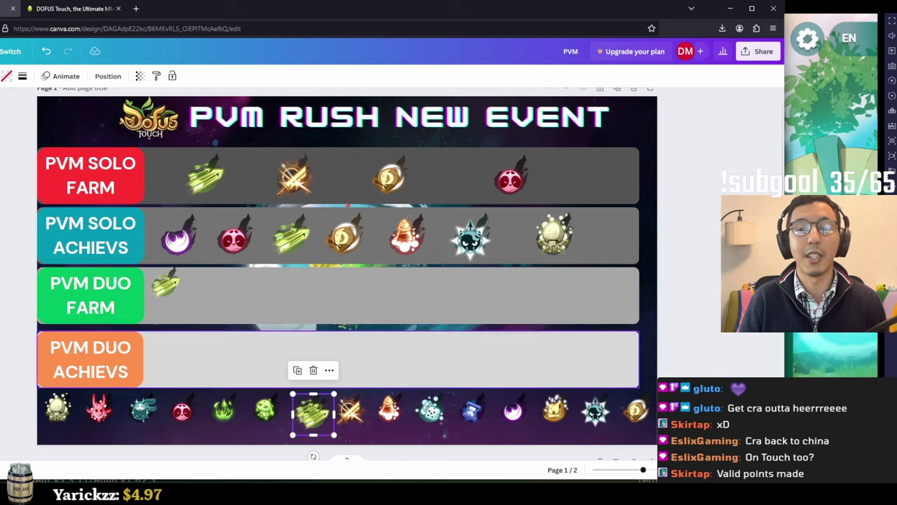
left_click_drag(314, 414, 181, 298)
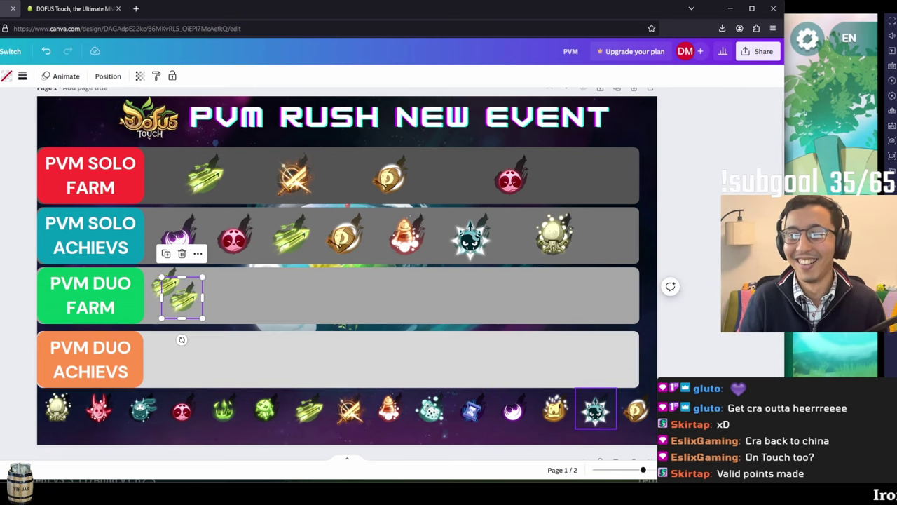
left_click(635, 410)
left_click_drag(635, 410, 234, 285)
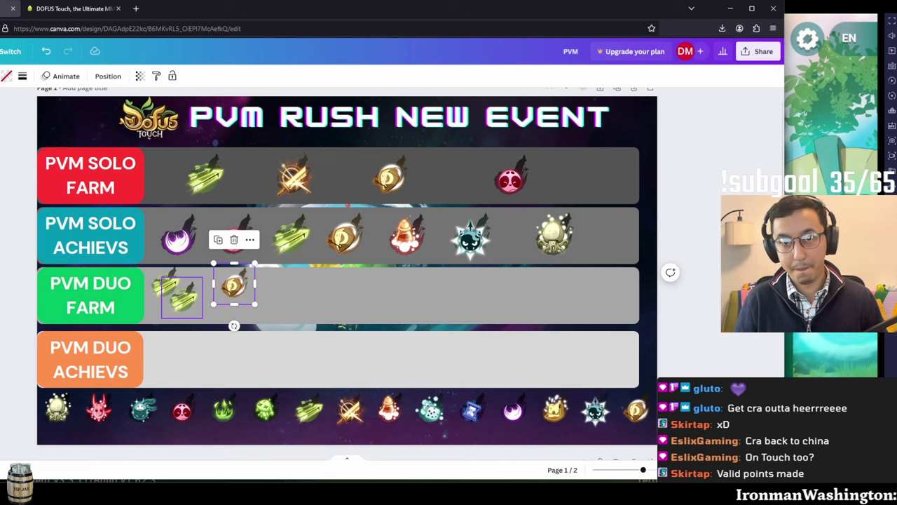
Step: Move one green arrow copy beneath the gold coin in the Duo Farm row
left_click(181, 297)
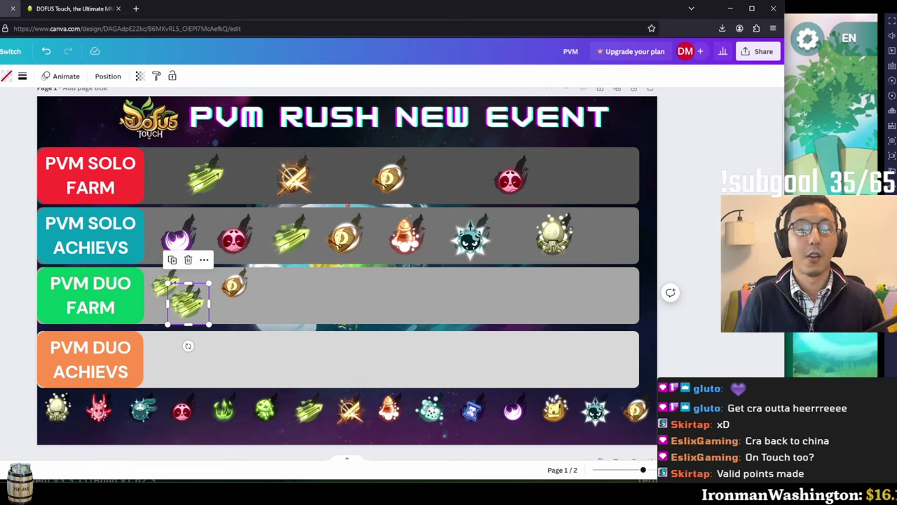
left_click_drag(182, 297, 252, 303)
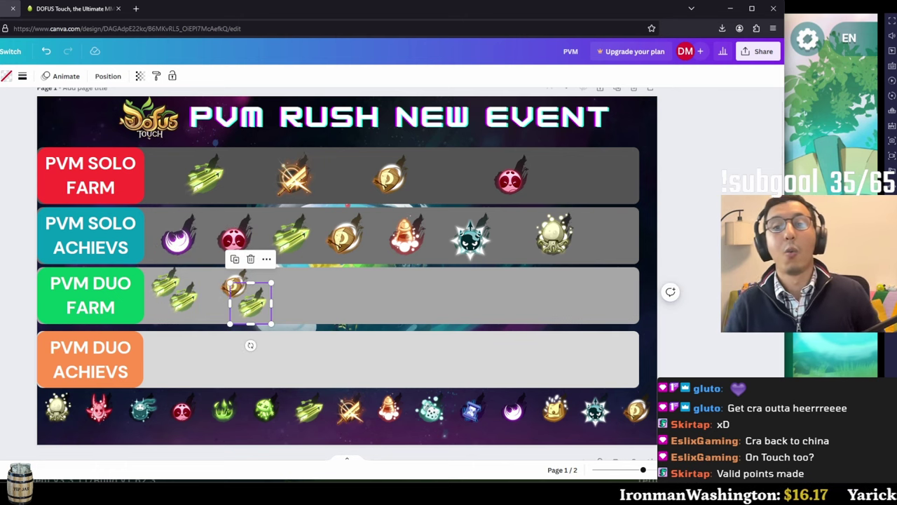
left_click(301, 301)
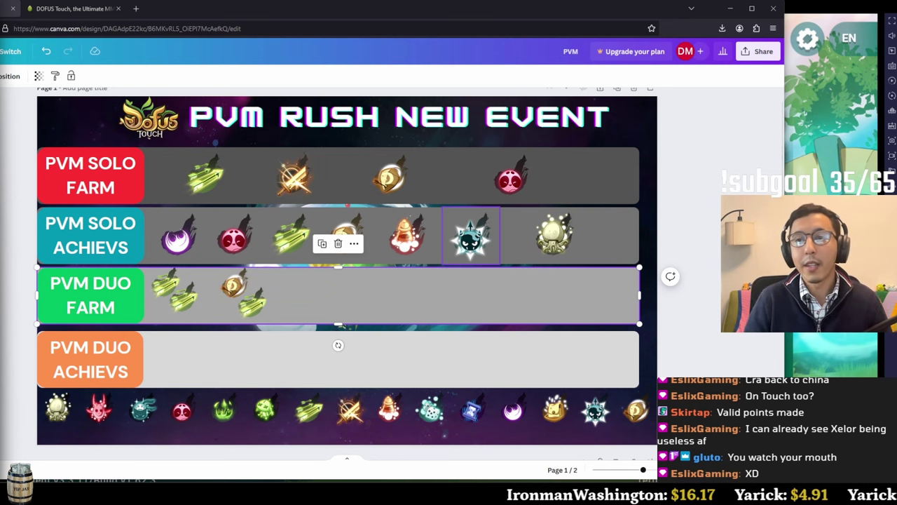
Step: Add a duplicated pink icon and a crossed-swords copy from Solo Farm to the Duo Farm row
left_click(181, 408)
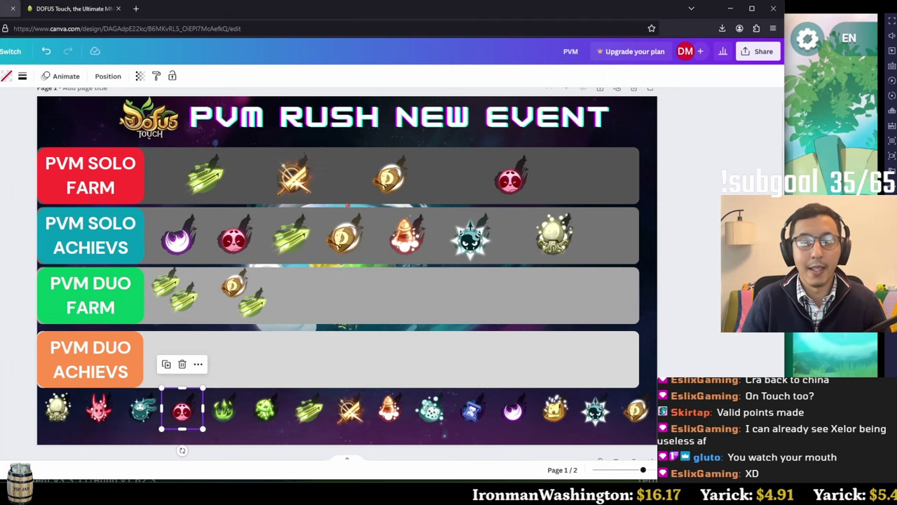
key("ctrl+d")
left_click(186, 413)
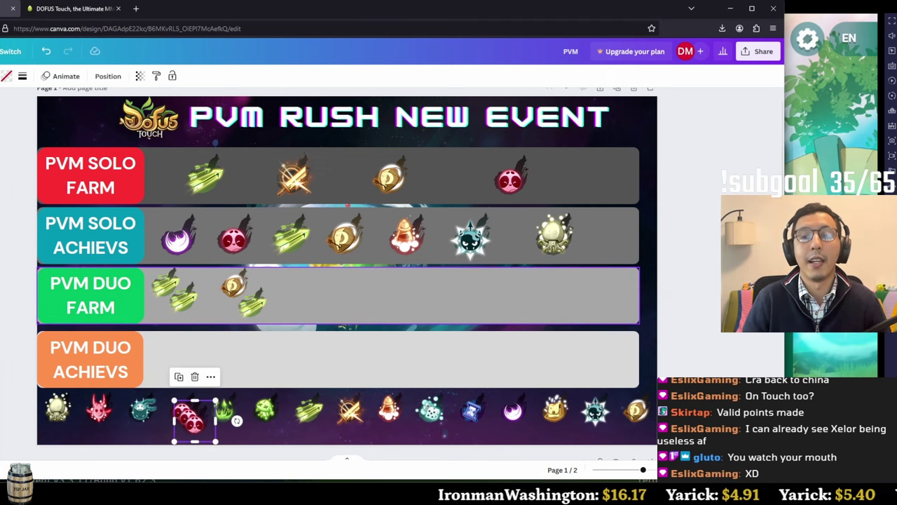
left_click_drag(187, 412, 313, 284)
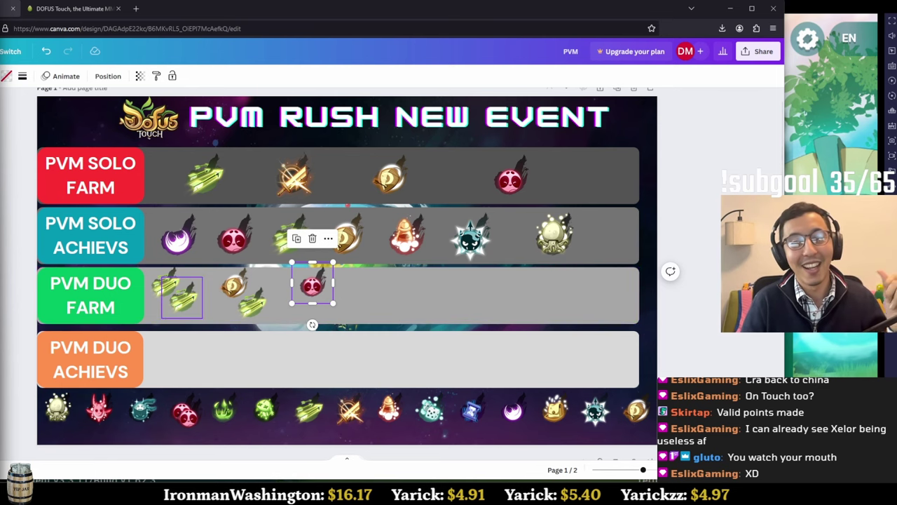
left_click(293, 175)
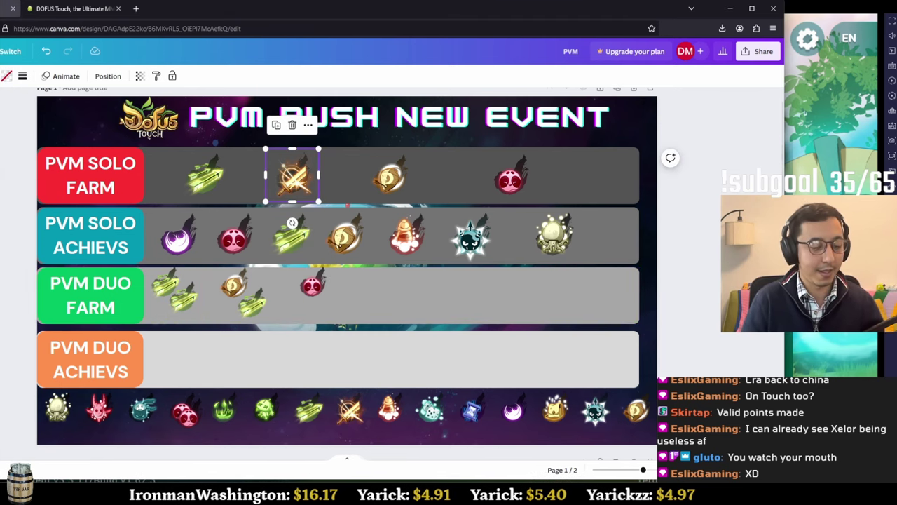
left_click_drag(293, 176, 334, 303)
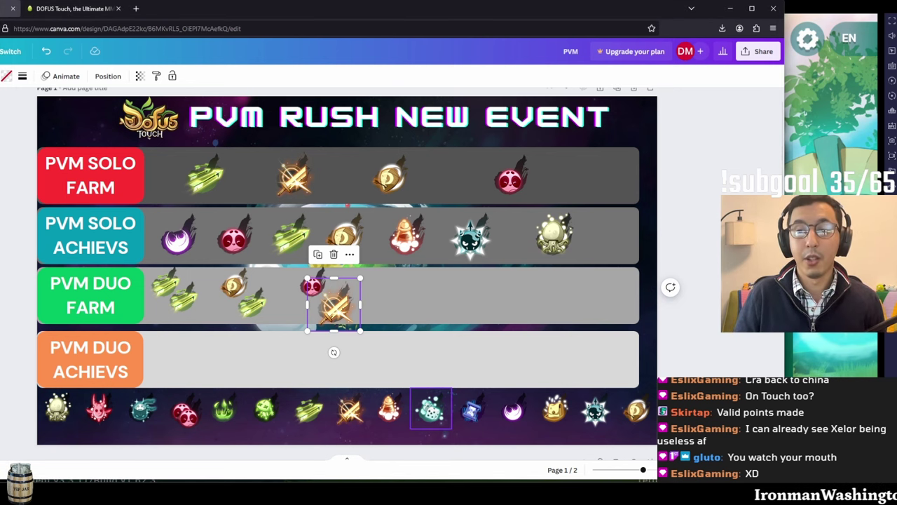
Step: Copy another crossed-swords icon and a gold coin from the bottom strip into Duo Farm, aligning the coin
left_click(348, 409)
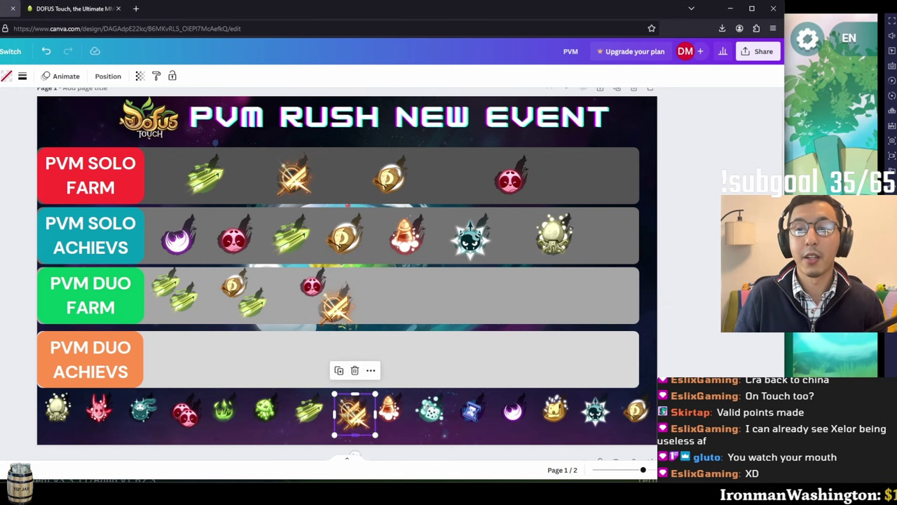
left_click_drag(348, 408, 396, 287)
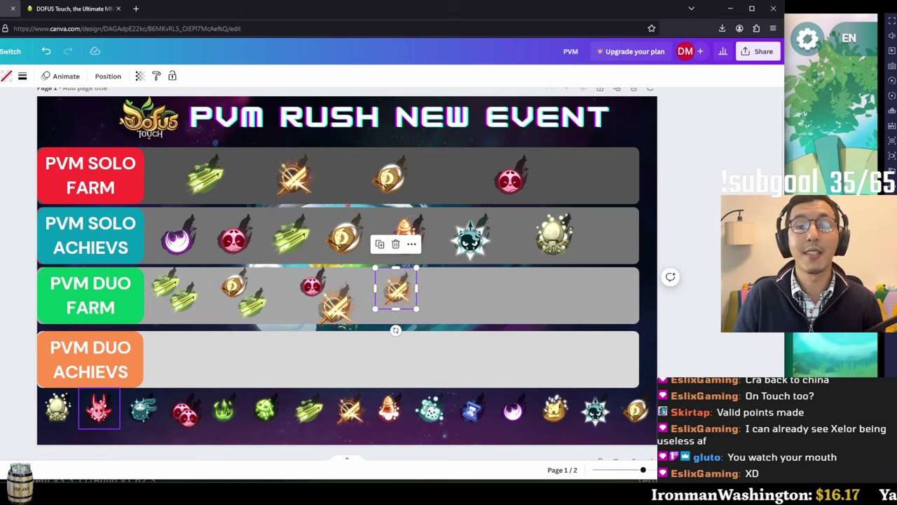
left_click(636, 410)
left_click_drag(636, 410, 419, 305)
left_click(421, 309)
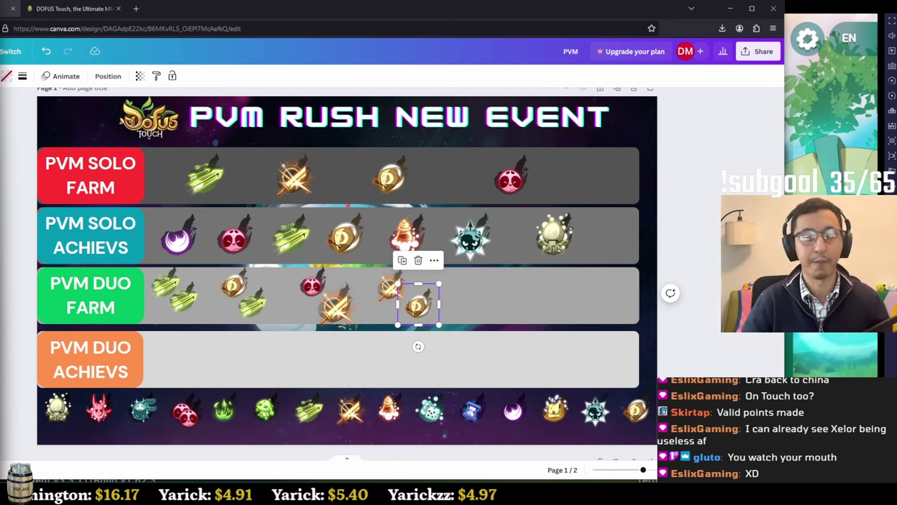
Step: Copy the yellow idol and green arrows icons after the gold coin in the Duo Farm row
left_click(555, 410)
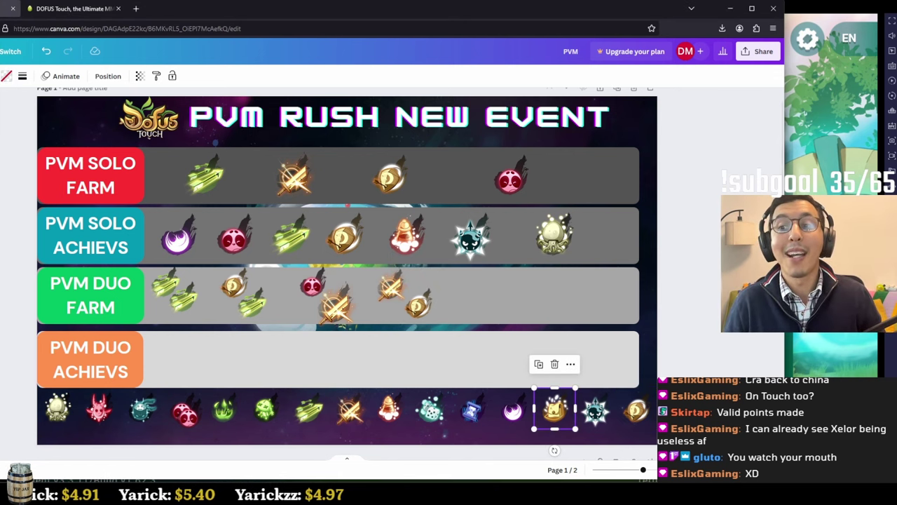
left_click_drag(555, 410, 476, 284)
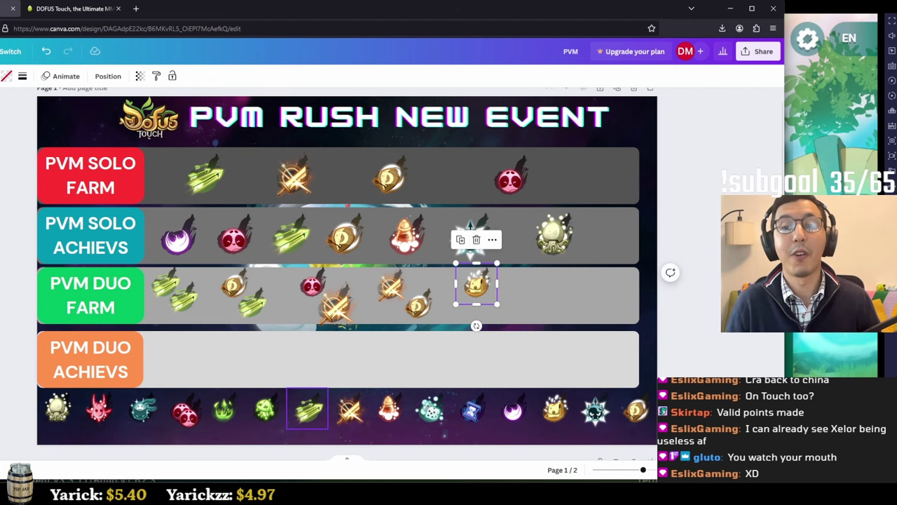
left_click(307, 409)
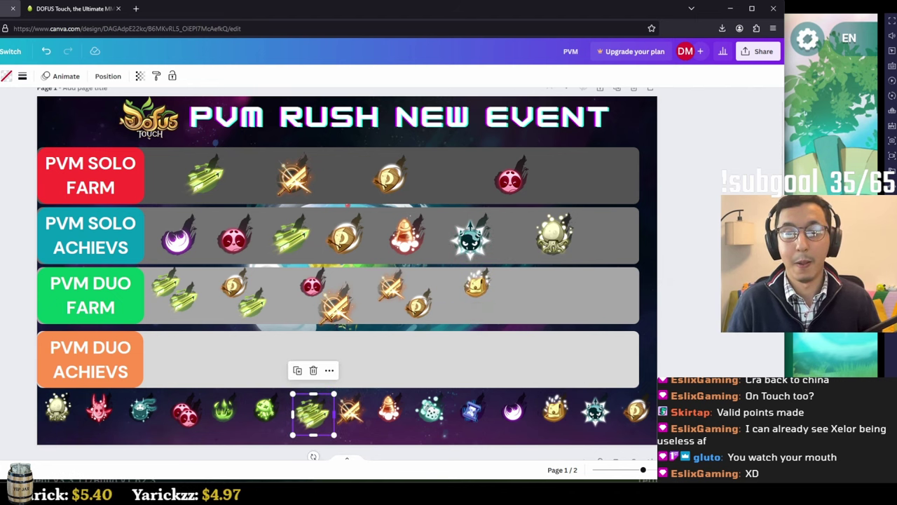
left_click_drag(307, 409, 495, 303)
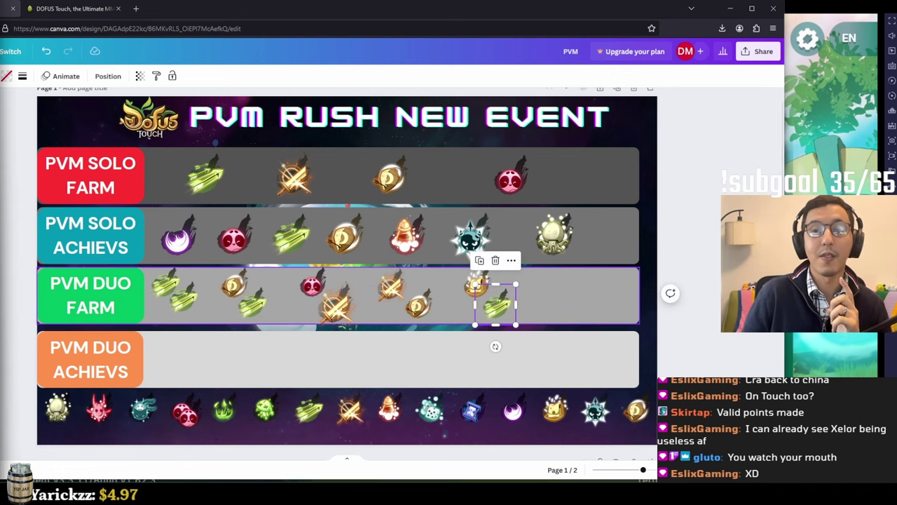
key("Escape")
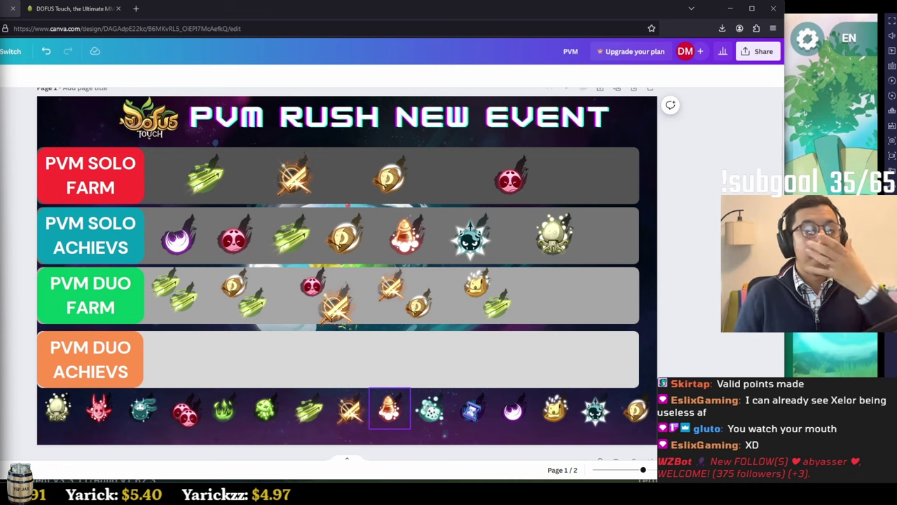
Step: Pull the red bomb image out of its bottom-strip frame and place it after the green arrows in Duo Farm
left_click(185, 410)
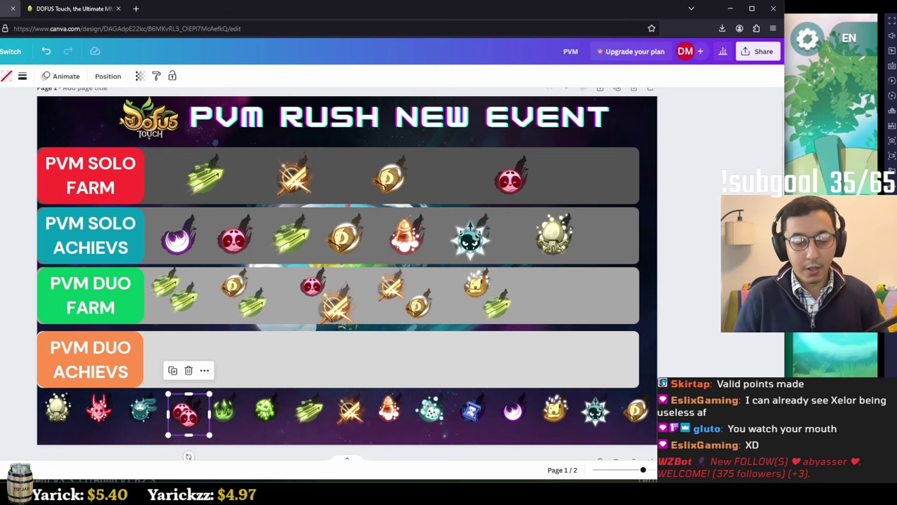
key("Delete")
key("ctrl+z")
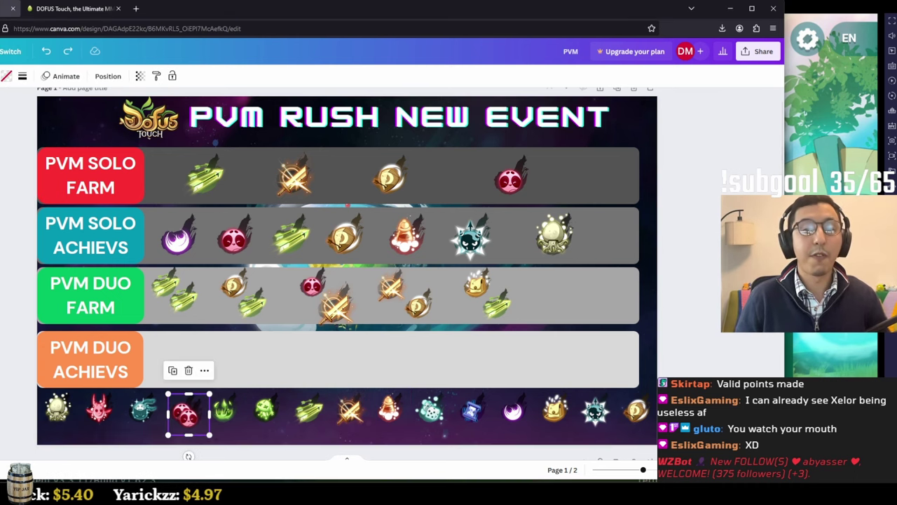
left_click_drag(188, 414, 190, 414)
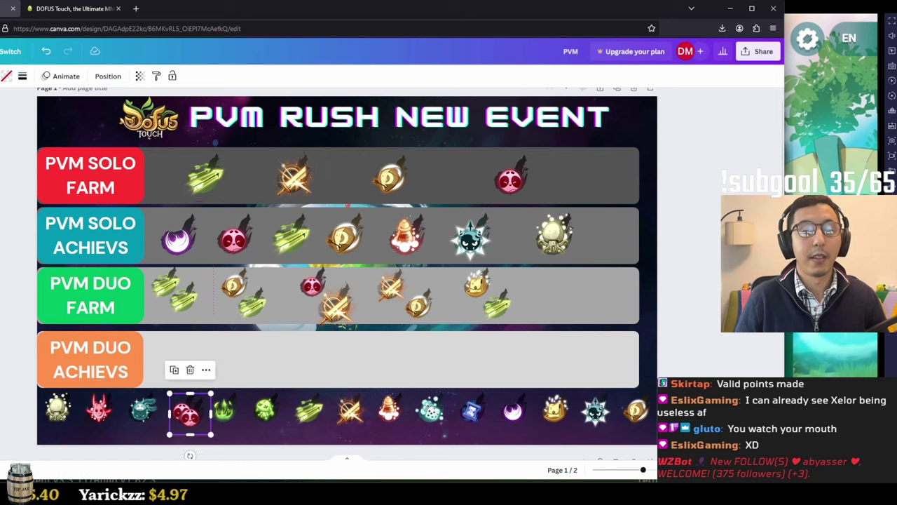
key("Delete")
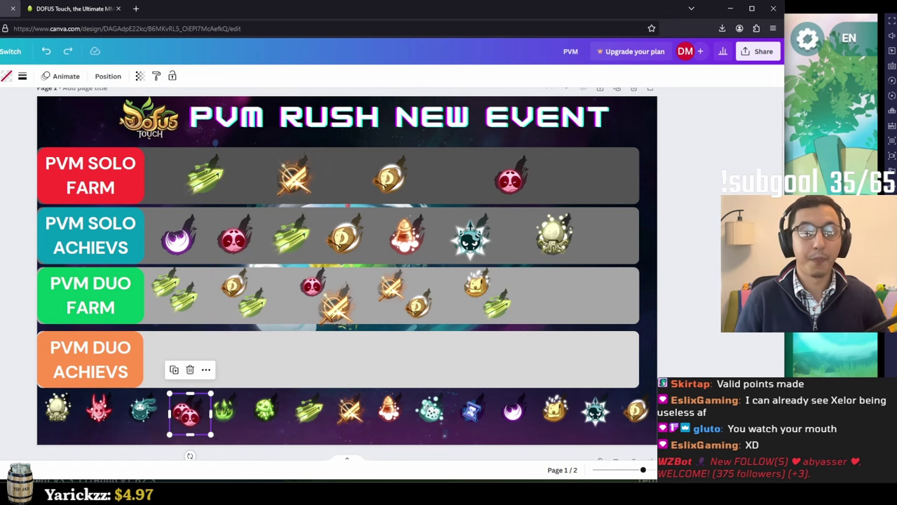
left_click_drag(185, 414, 589, 281)
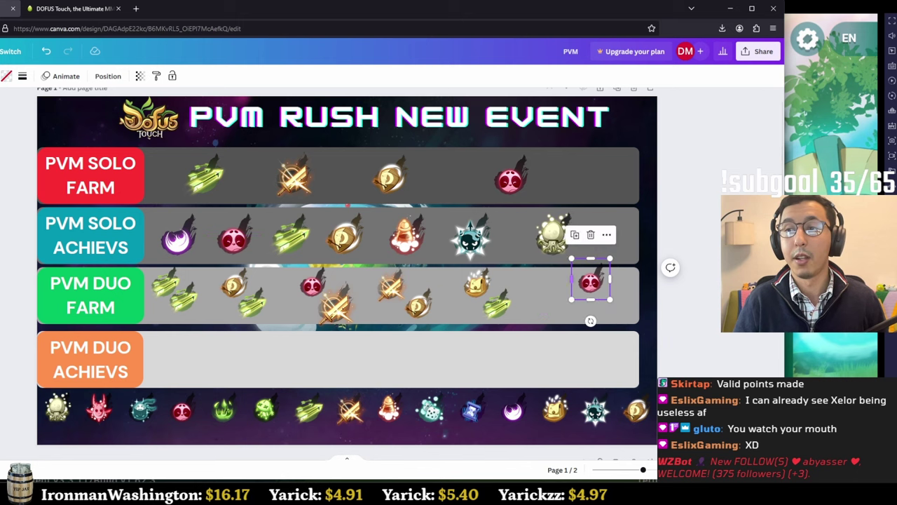
Step: Move the red bomb icon to the far right end of the Duo Farm row
left_click_drag(589, 280, 622, 285)
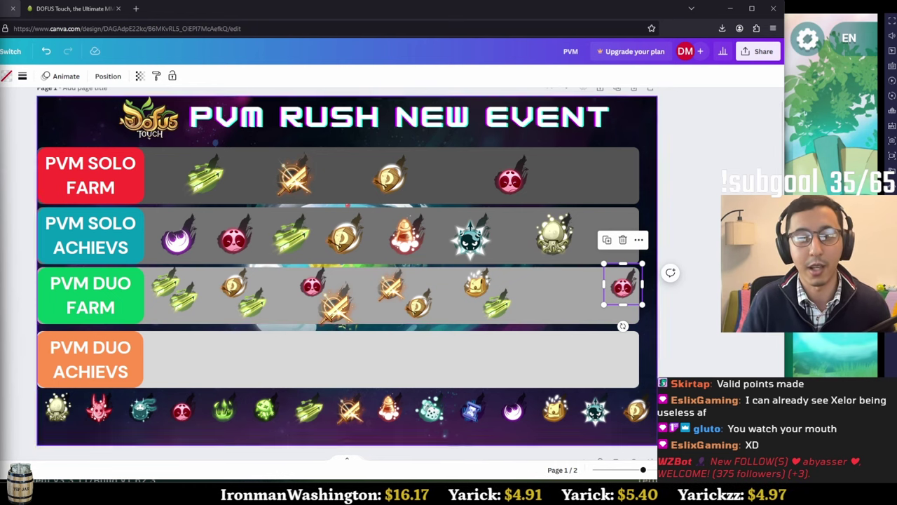
key("Escape")
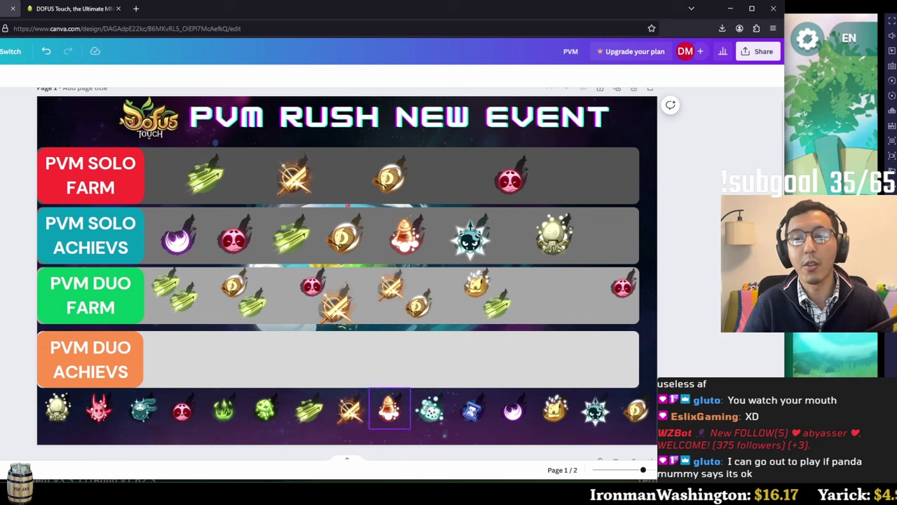
Step: Add the orange flame, purple moon and a pasted red creature icon to the Duo Achievs row
left_click(390, 408)
left_click_drag(390, 408, 161, 344)
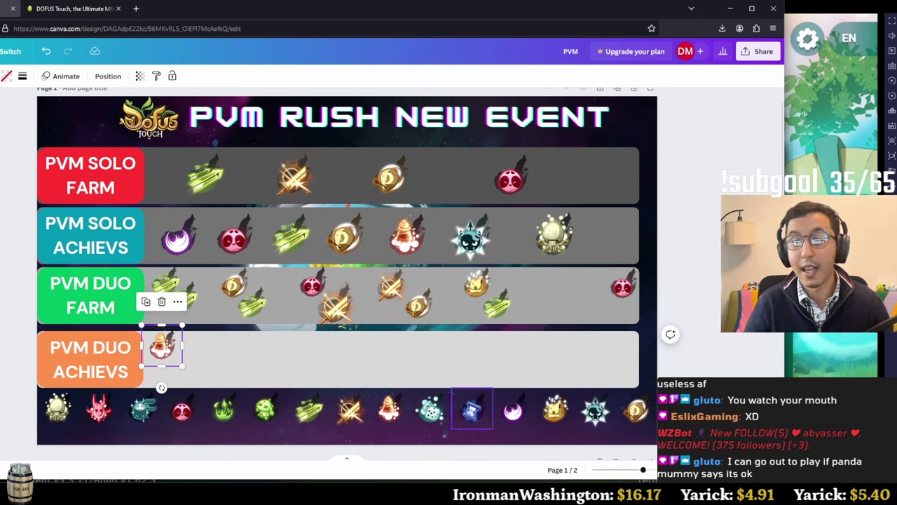
left_click(513, 408)
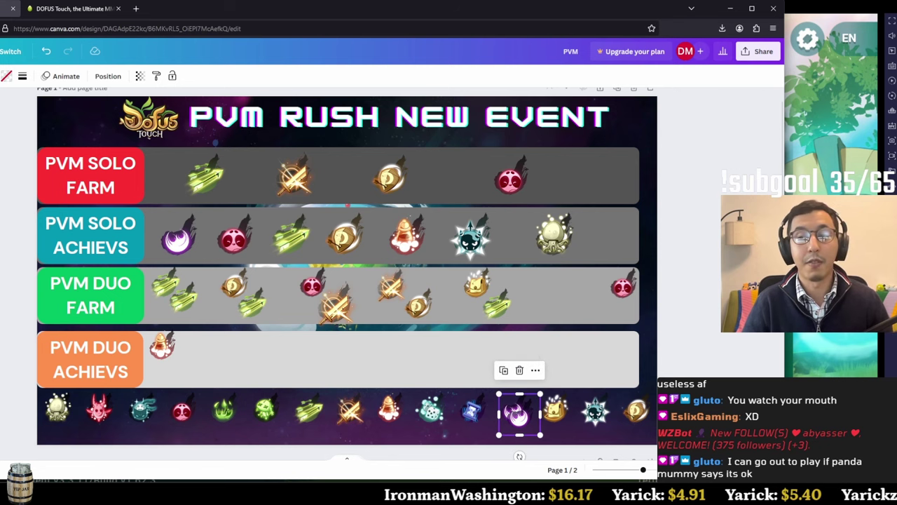
left_click_drag(513, 408, 175, 364)
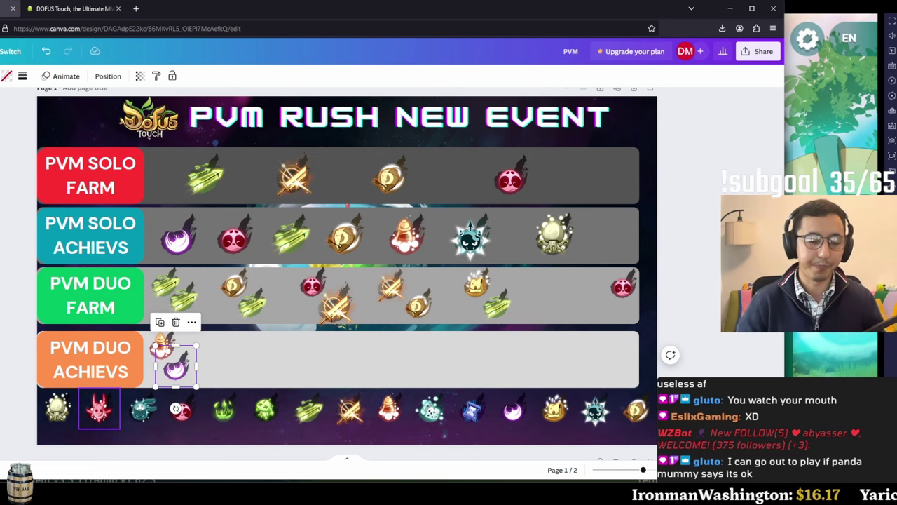
key("ctrl+v")
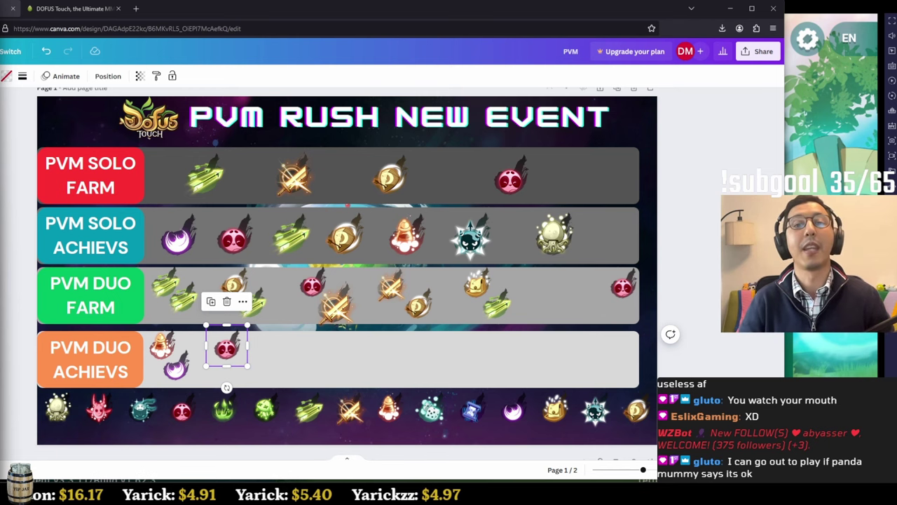
Step: Add a teal icon, a second red creature icon and a teal dice icon to the Duo Achievs row
left_click(143, 412)
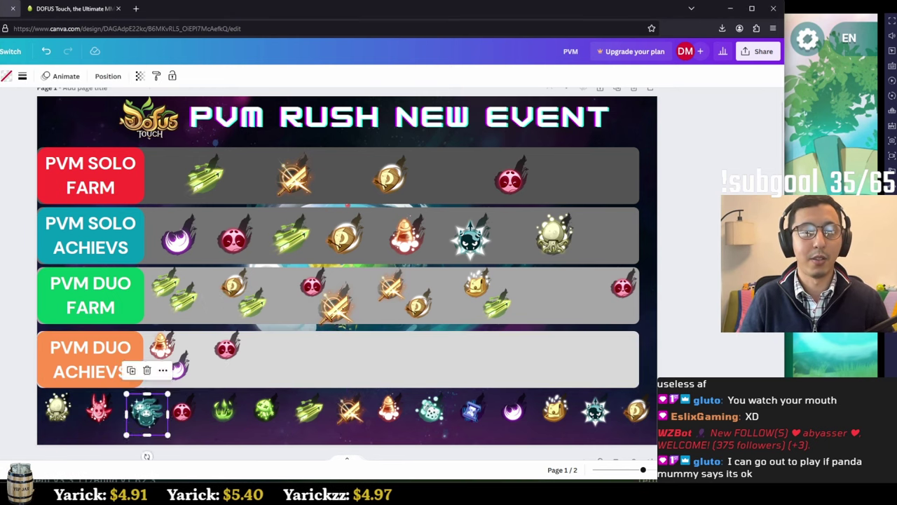
left_click_drag(143, 411, 242, 370)
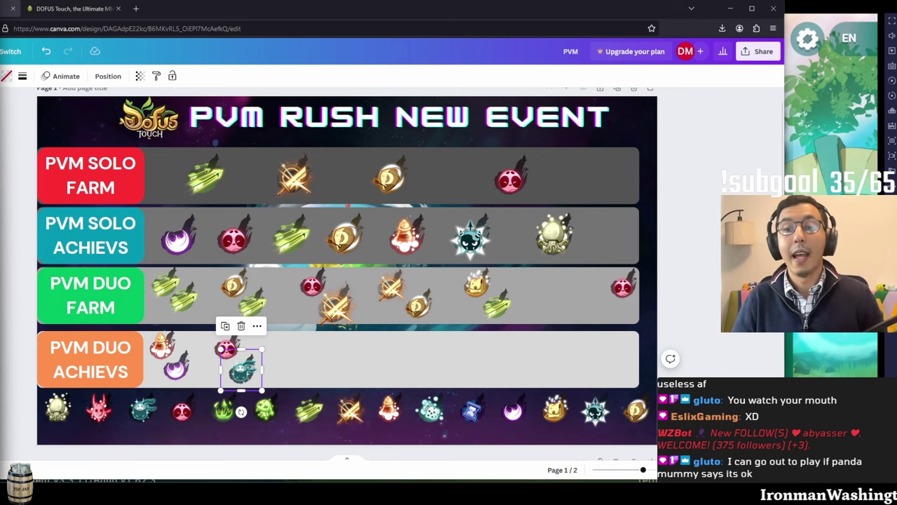
left_click(226, 345)
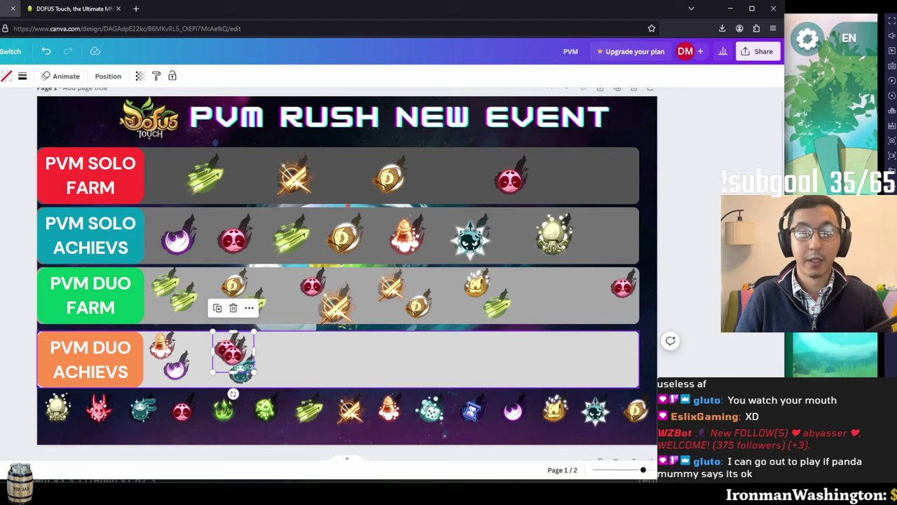
left_click(210, 301)
left_click_drag(247, 351, 298, 347)
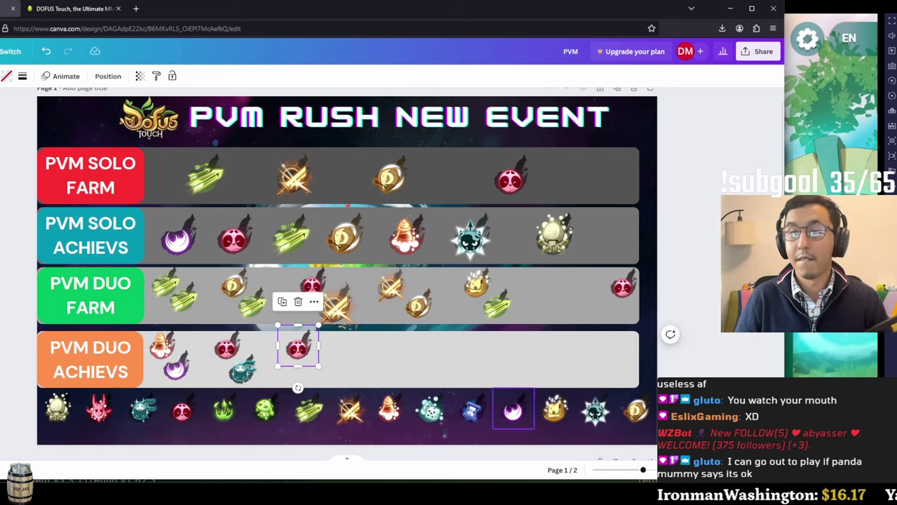
left_click(233, 351)
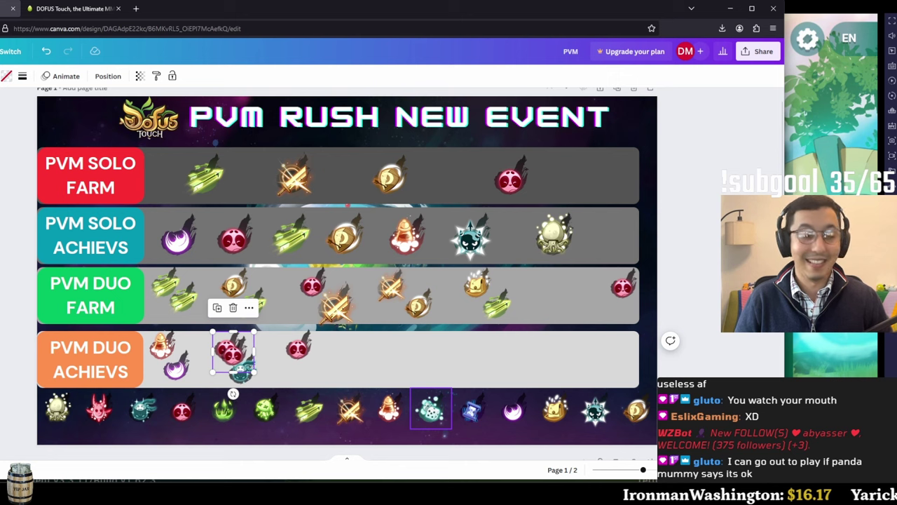
key("ctrl+z")
left_click(431, 408)
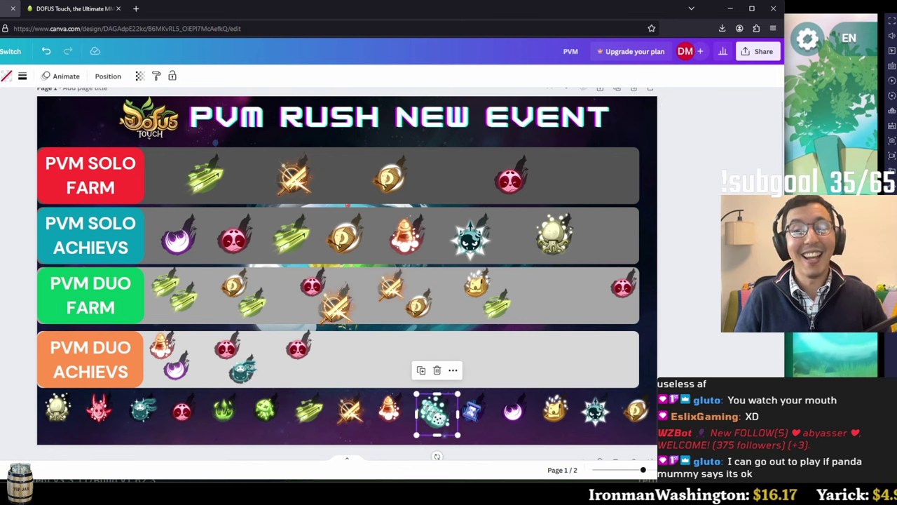
left_click_drag(430, 408, 315, 370)
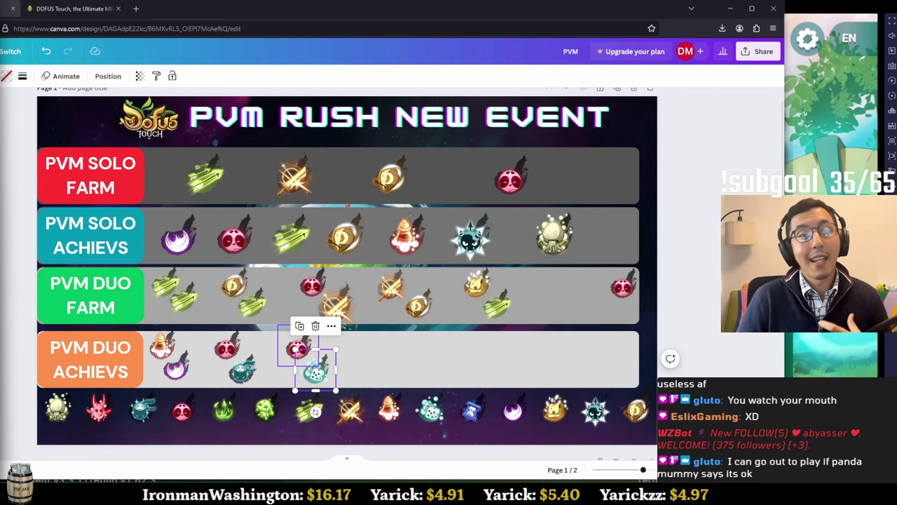
left_click(336, 359)
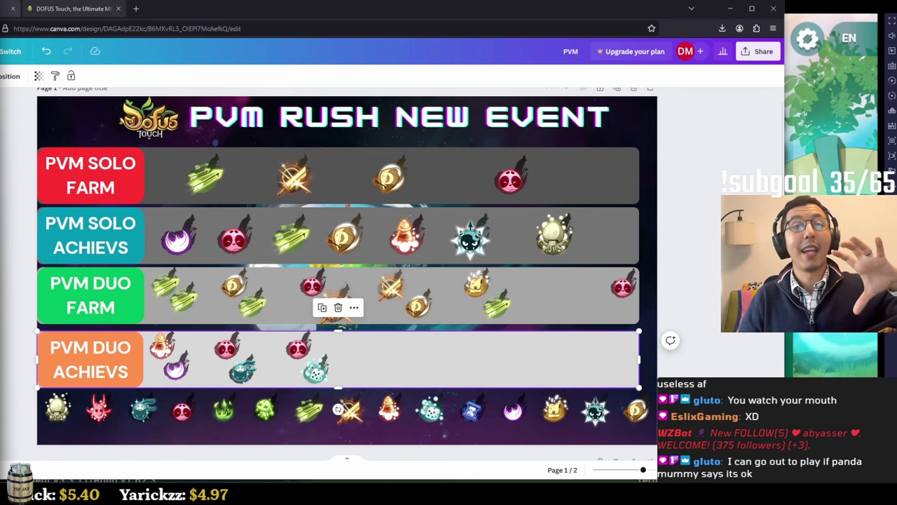
Step: Check the Ecaflip Smell spell in the DOFUS Touch encyclopedia, then nudge the red Solo Farm icon left
key("alt+Tab")
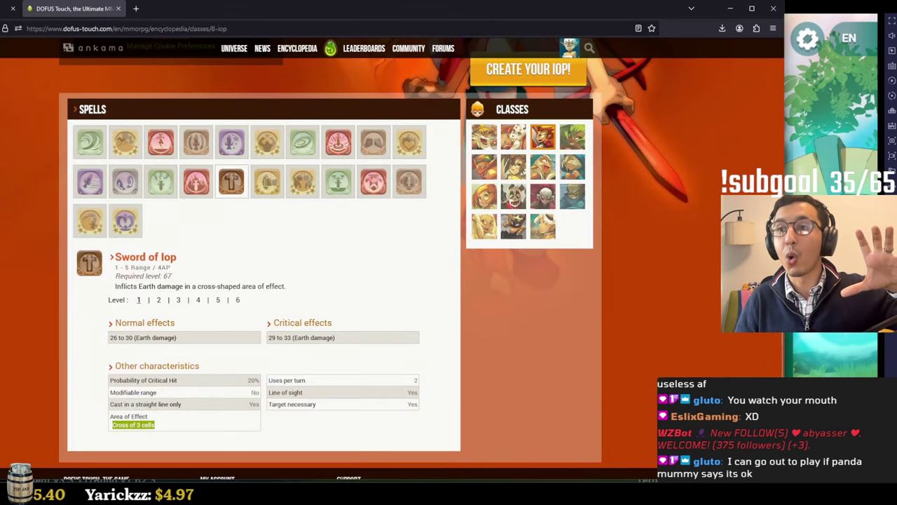
left_click(513, 136)
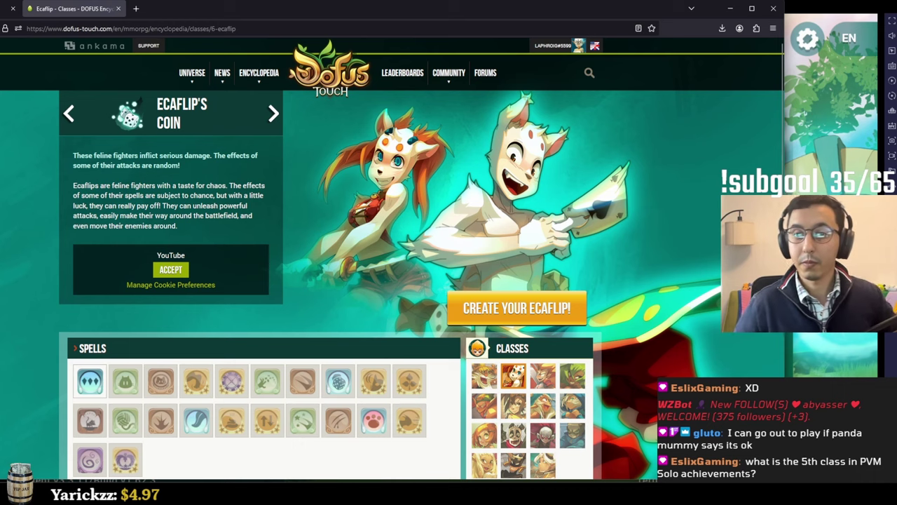
scroll(90, 375, "down", 1)
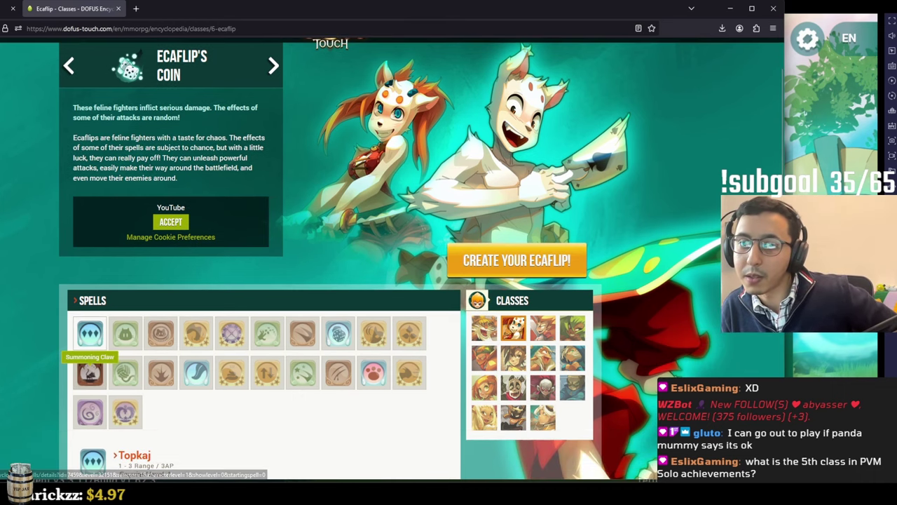
left_click(231, 371)
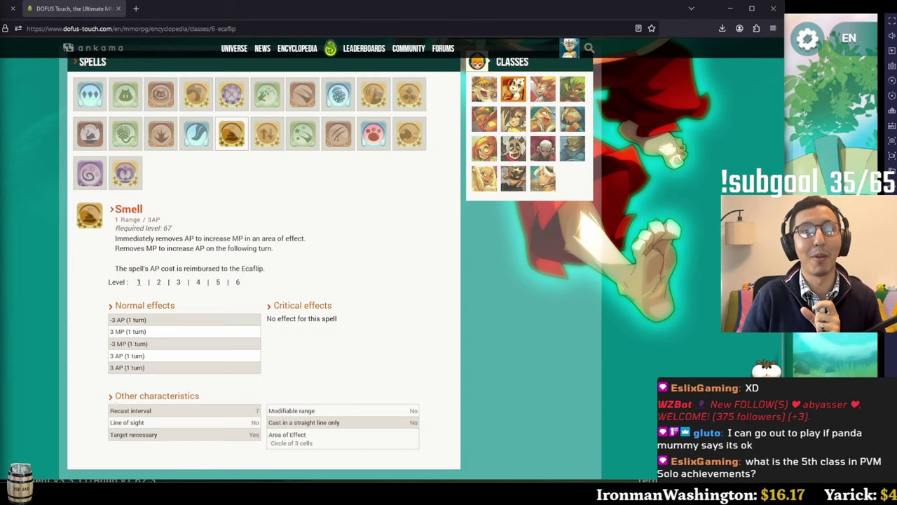
key("alt+Tab")
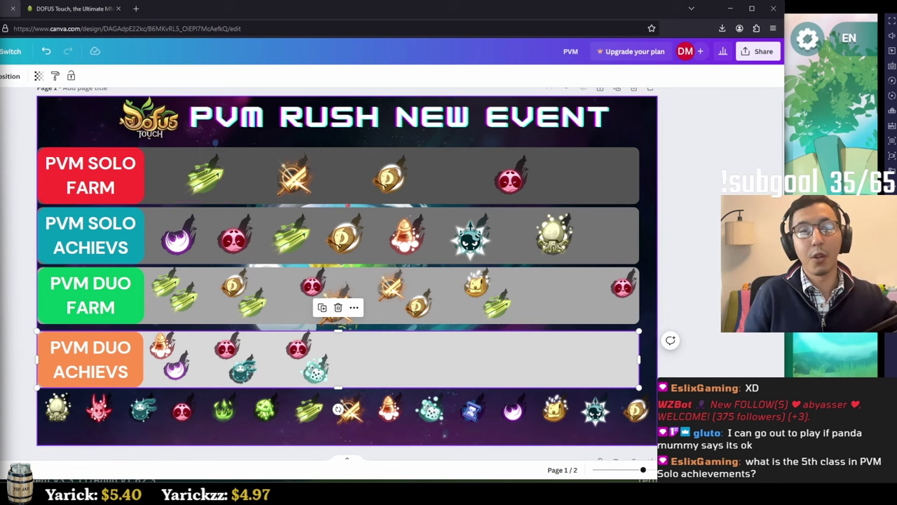
left_click_drag(509, 179, 488, 179)
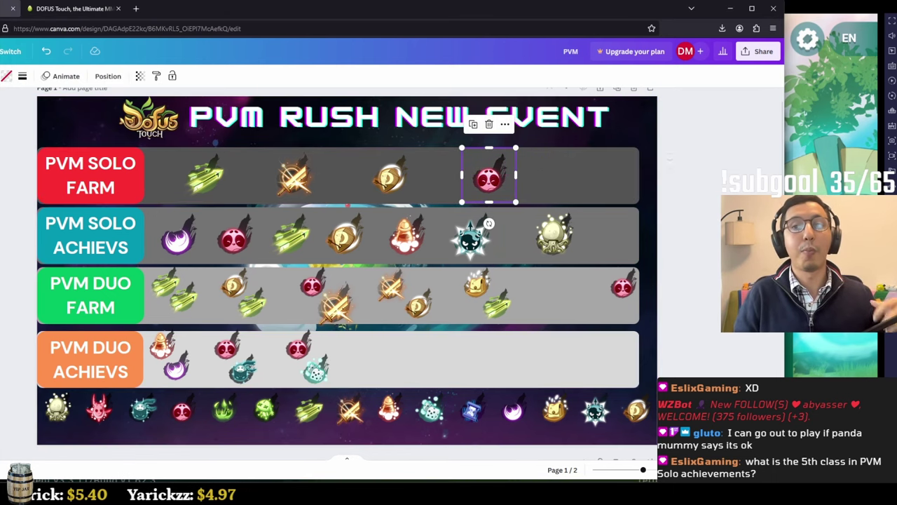
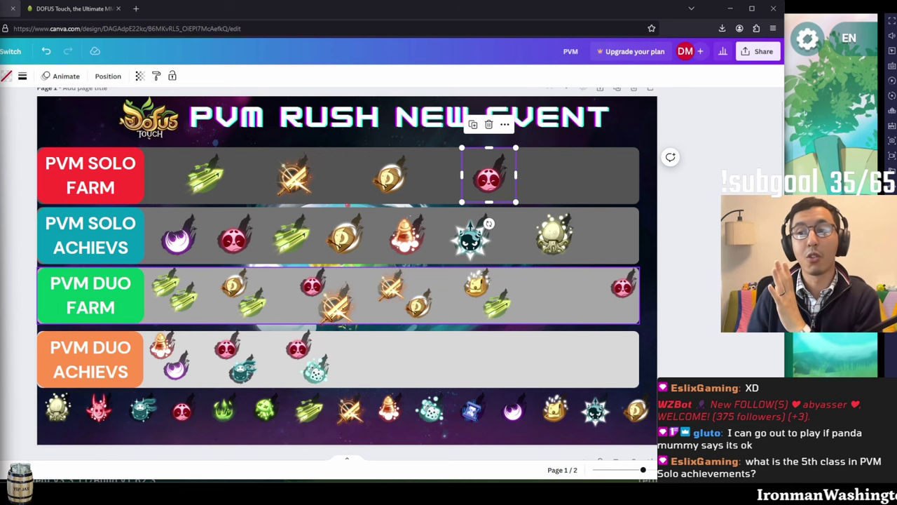
left_click(622, 284)
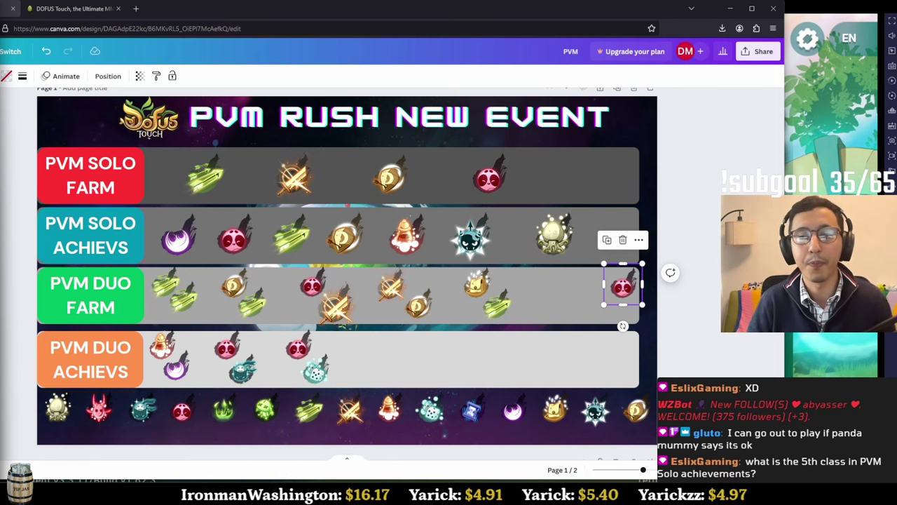
key("Escape")
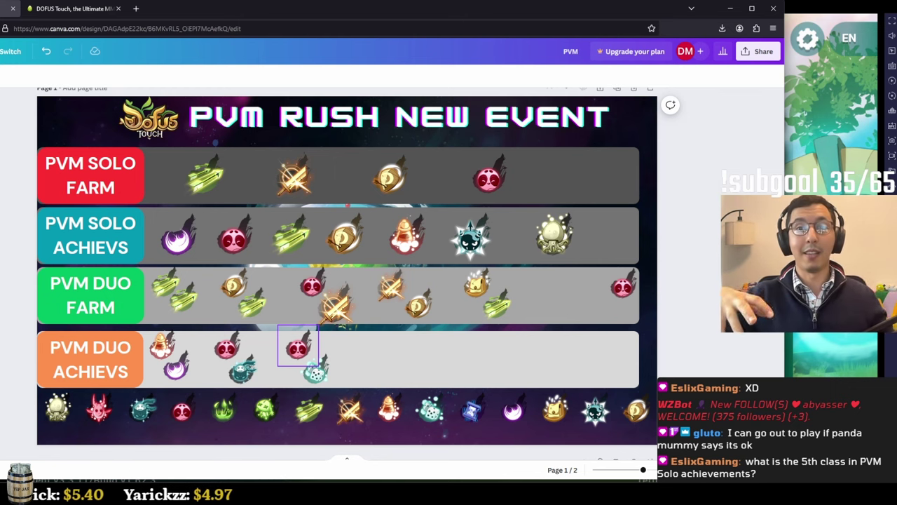
key("Escape")
key("alt+Tab")
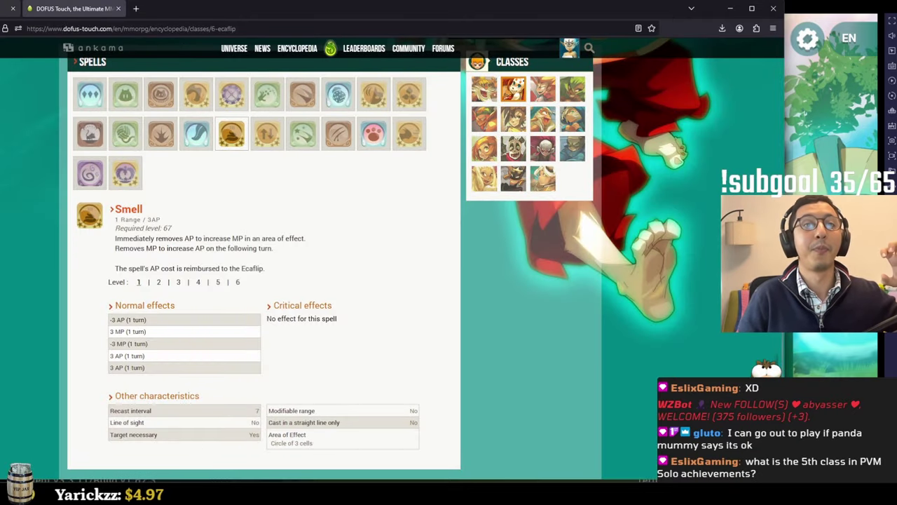
key("alt+Tab")
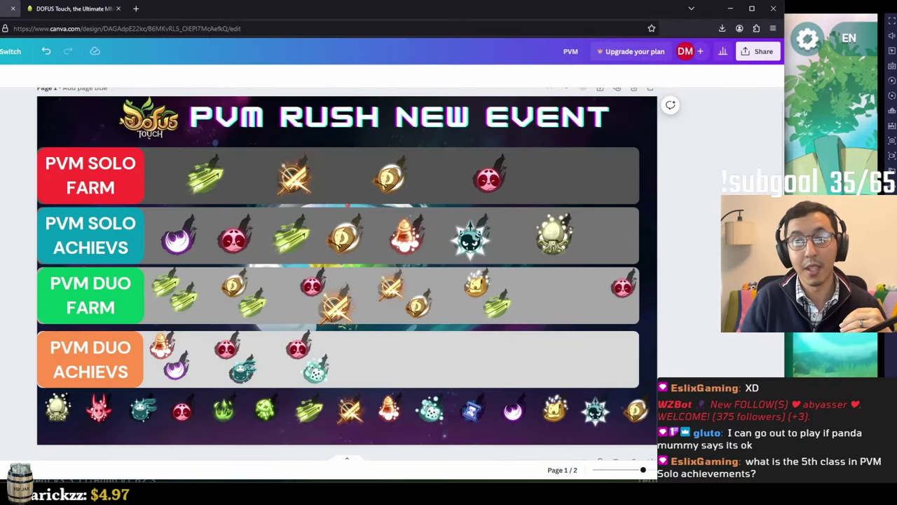